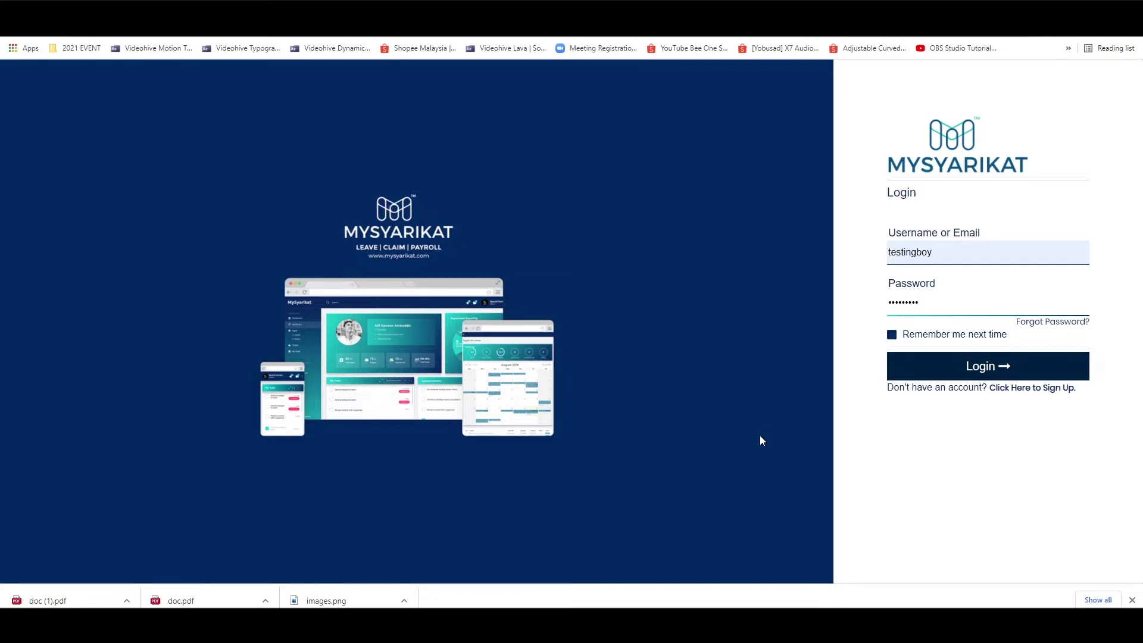
Step: Log in with the prefilled account credentials and open the Payment section of the system settings
click(952, 368)
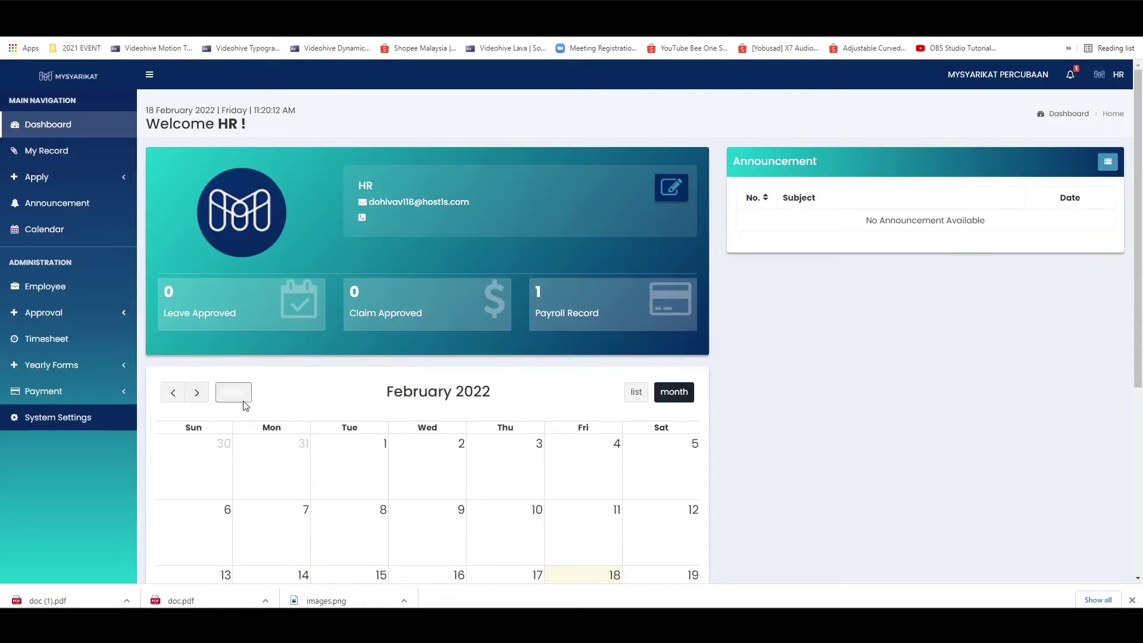
click(54, 419)
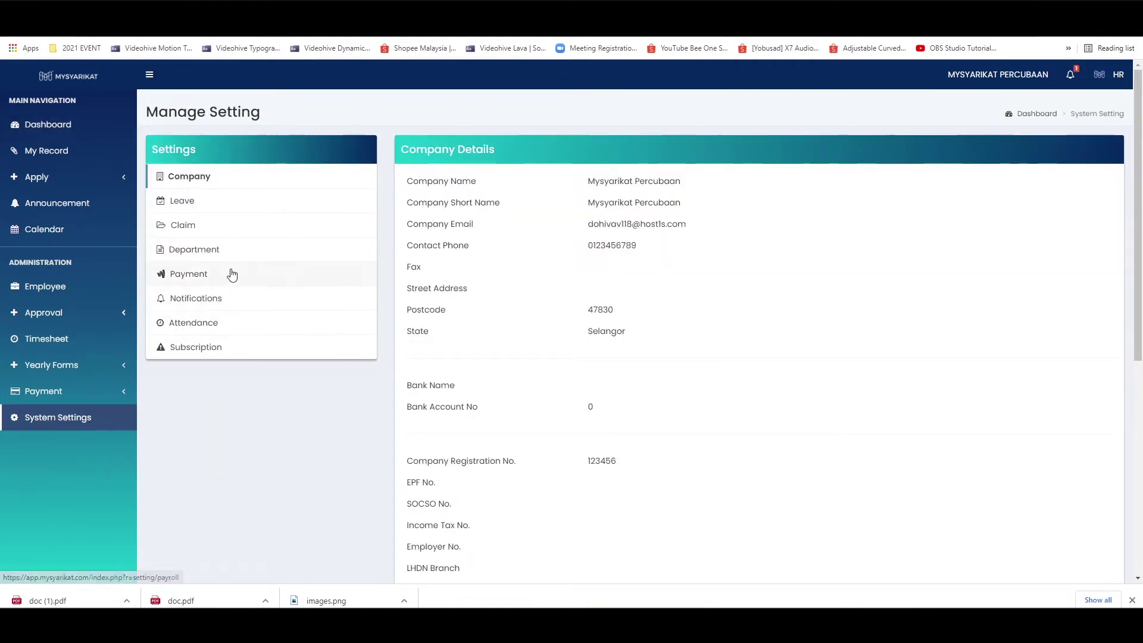
click(232, 274)
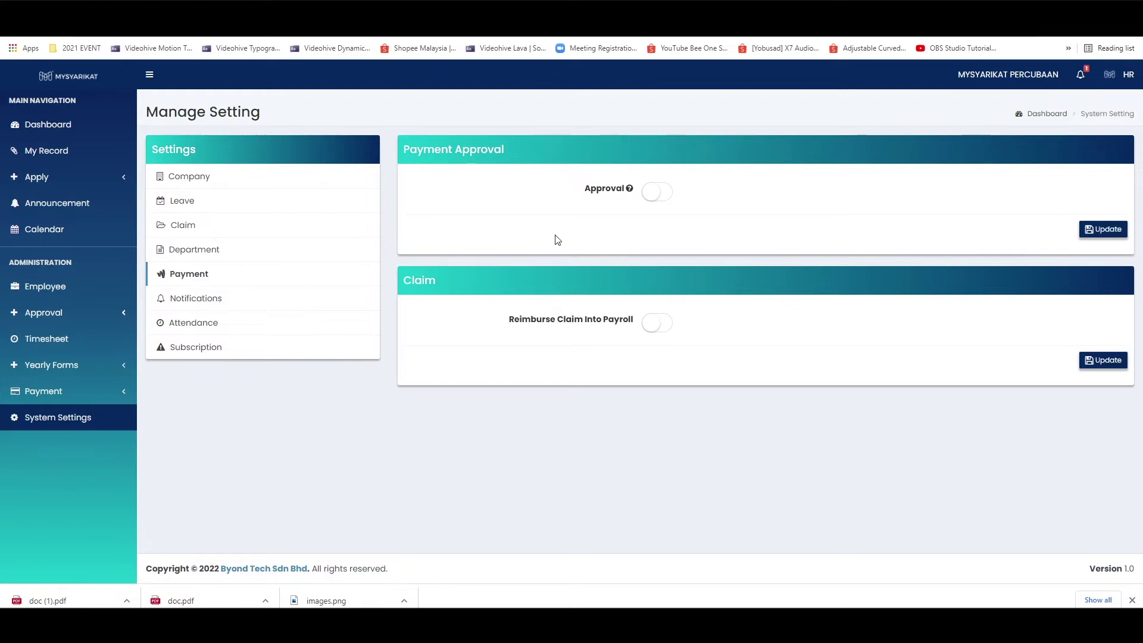
Step: Turn on payment approval with the First Level approval level and save the setting
click(652, 198)
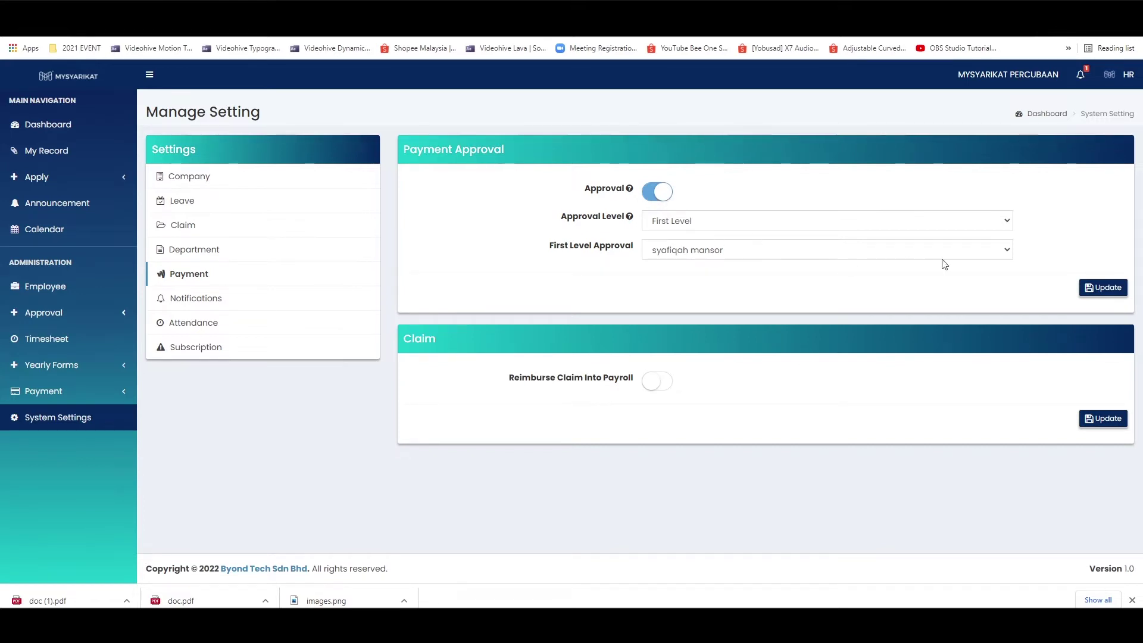
click(1088, 290)
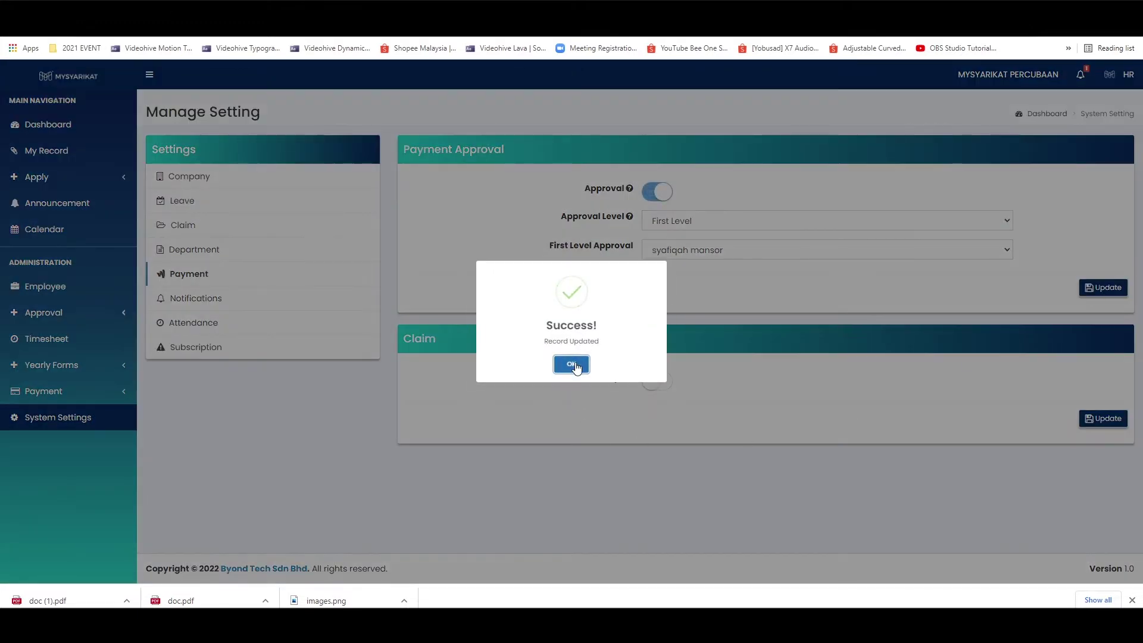
click(576, 359)
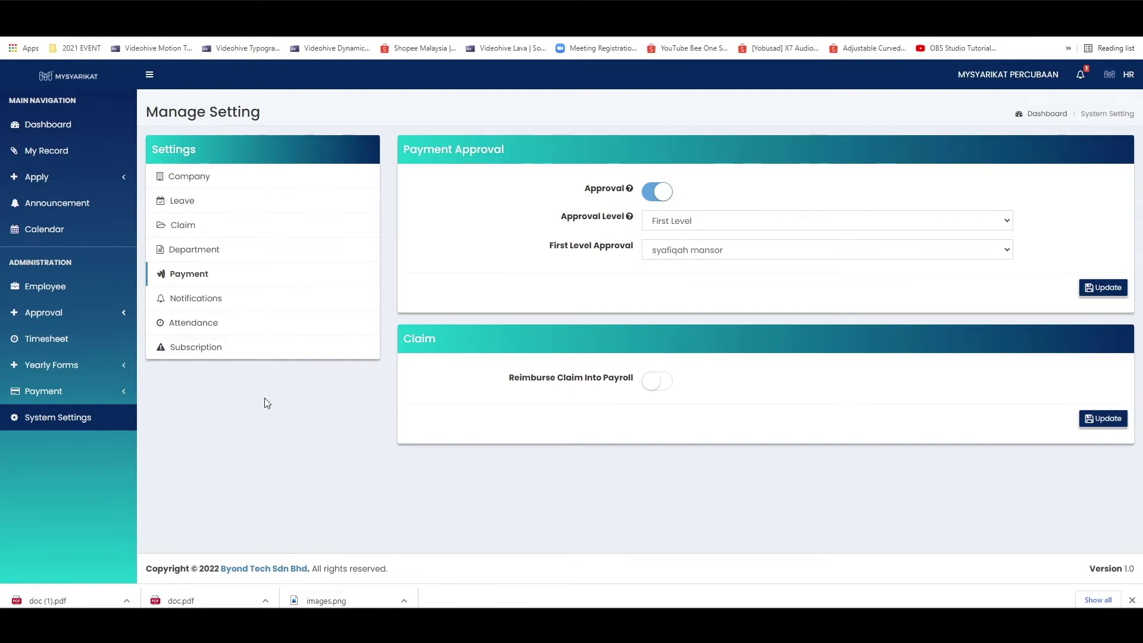
Step: Open the employee salary table under Salary Payroll and bring up the first listed employee's master salary for updating
click(19, 397)
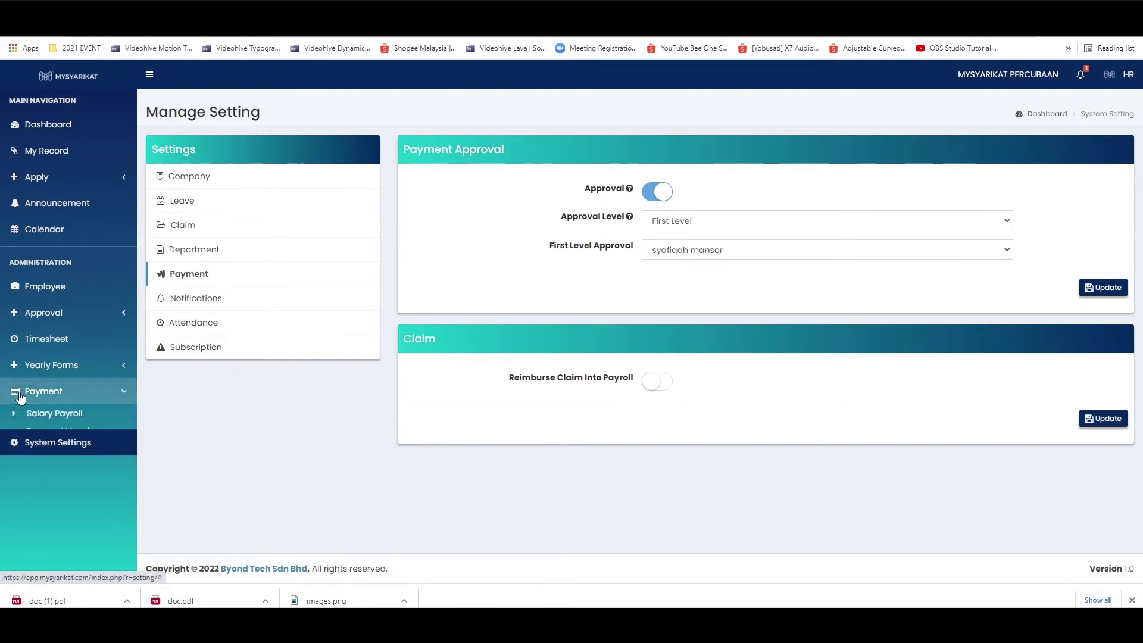
click(39, 417)
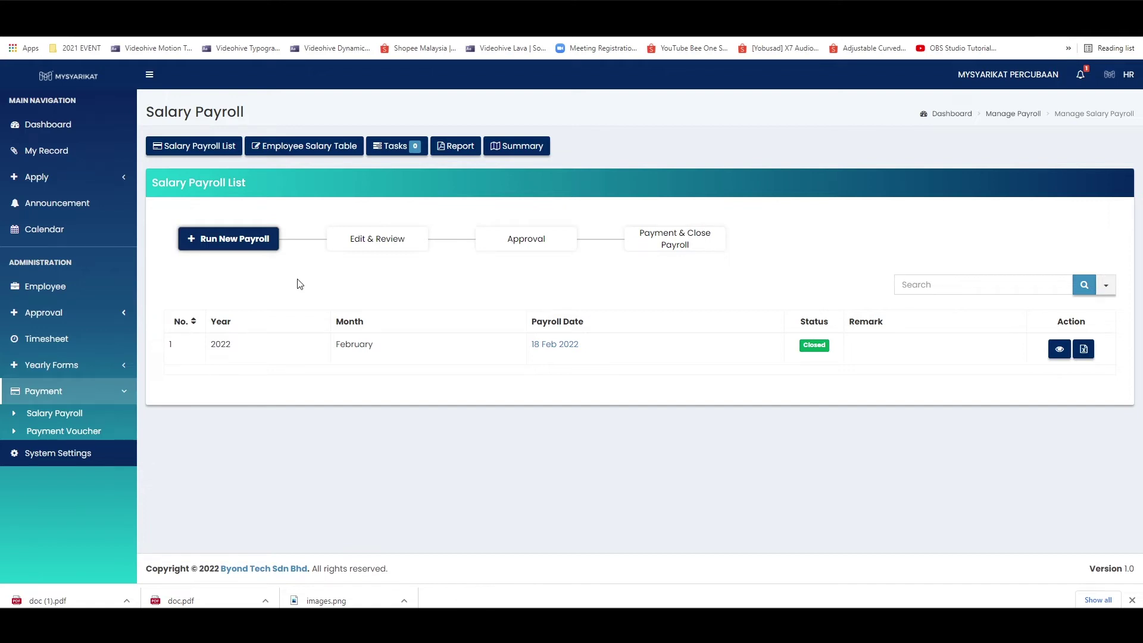
click(311, 154)
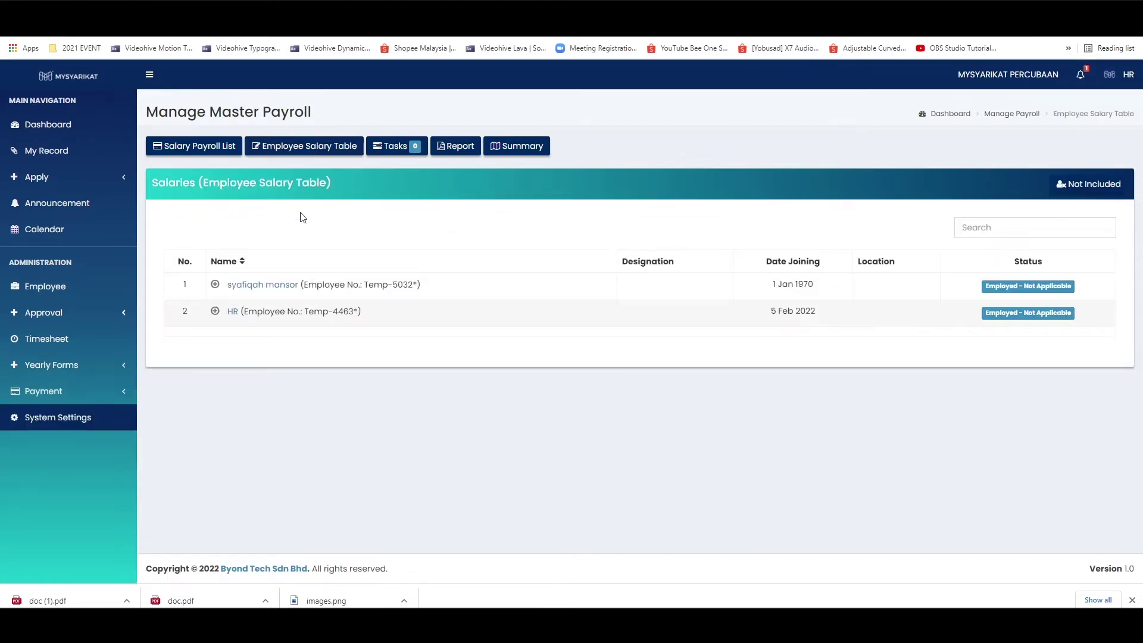
click(262, 286)
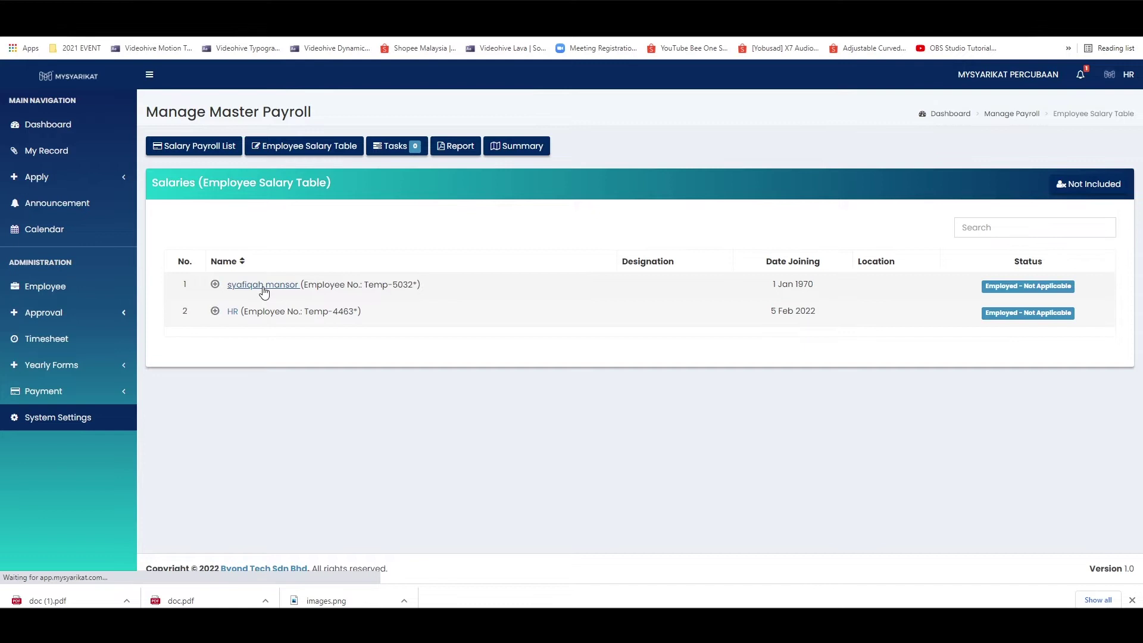
click(1004, 185)
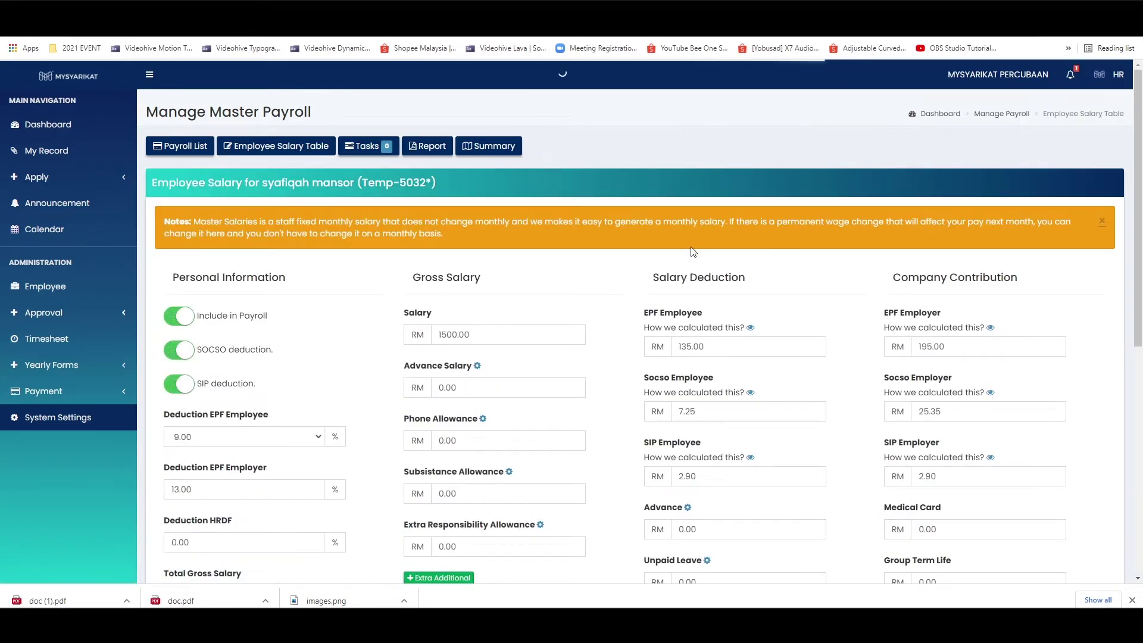
Step: Read the fixed monthly salary note and select 9.00% as the employee EPF deduction
drag(294, 225, 381, 220)
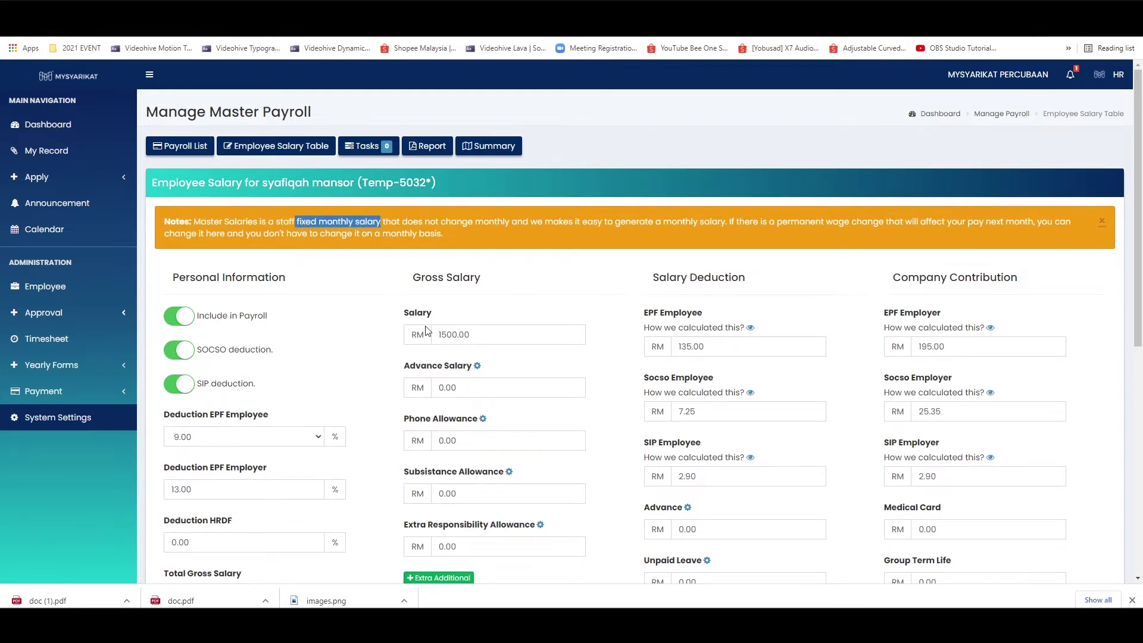
scroll(427, 331, down, 1)
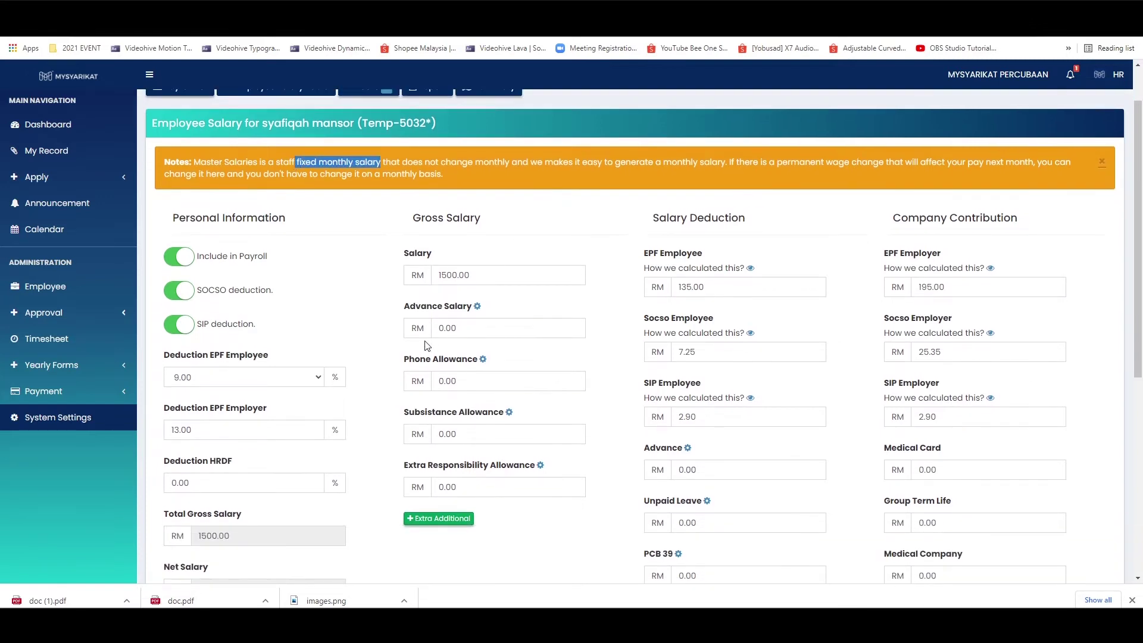
scroll(426, 321, down, 1)
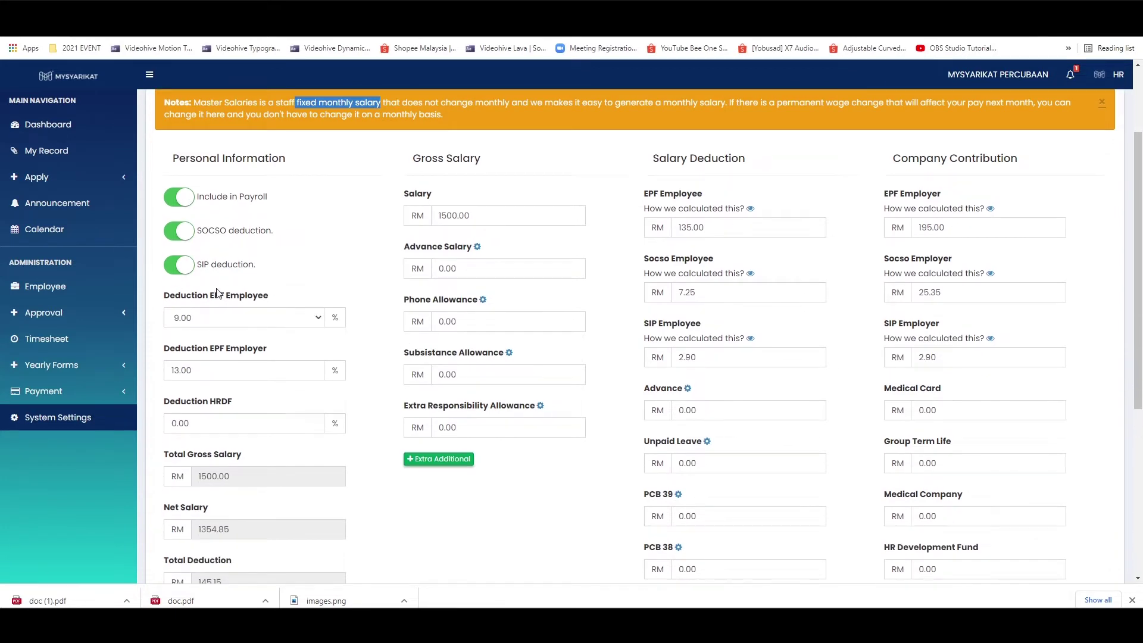
drag(210, 296, 275, 302)
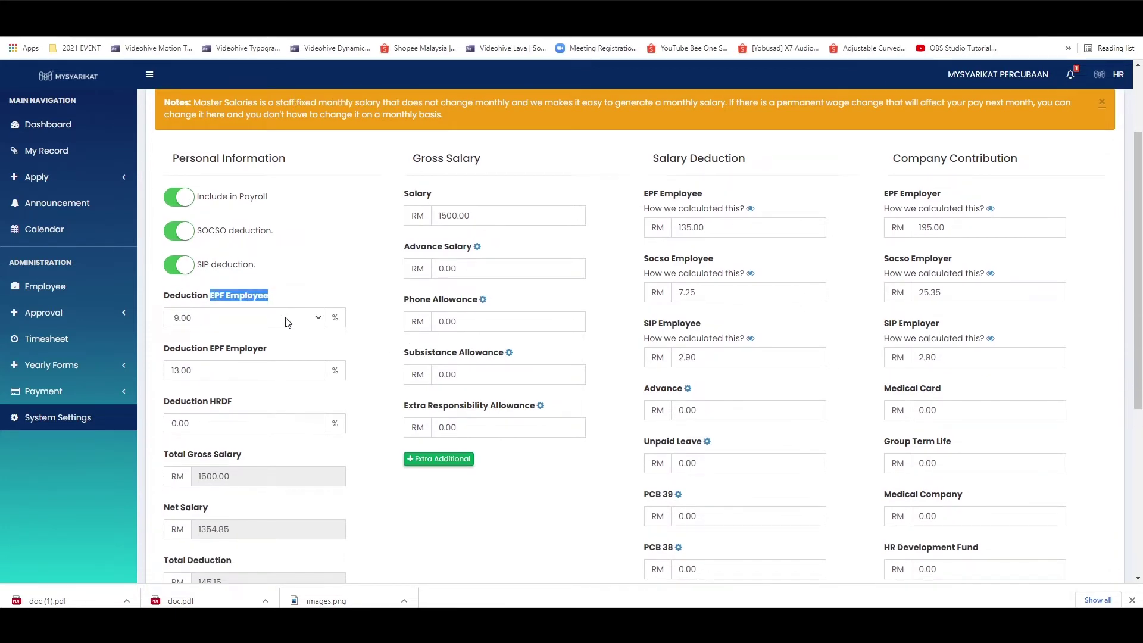
click(287, 322)
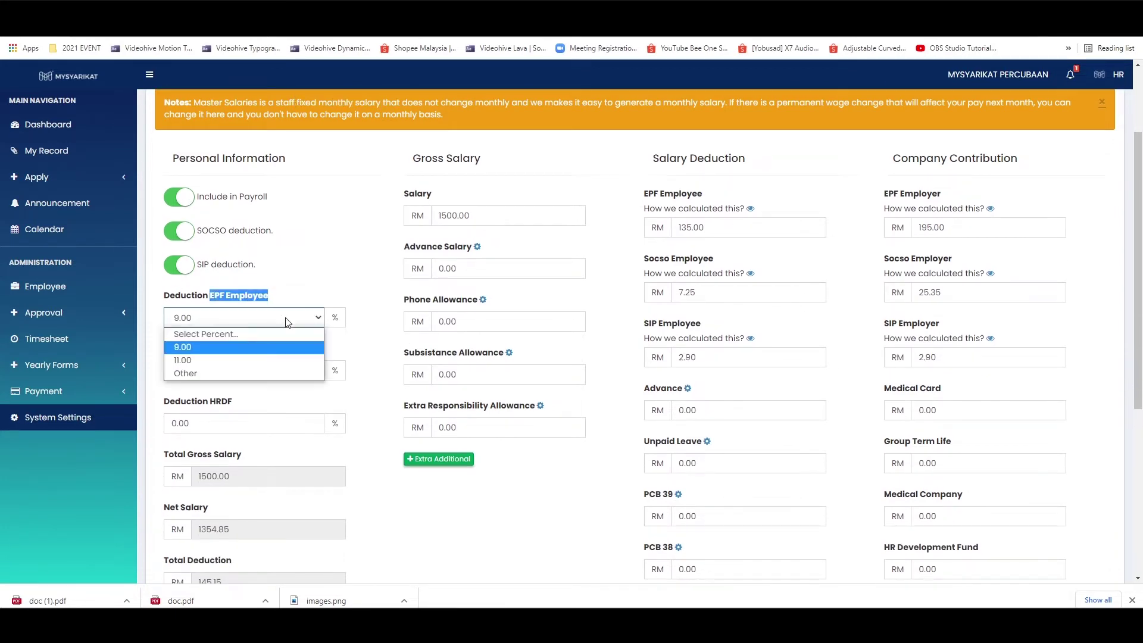
click(262, 347)
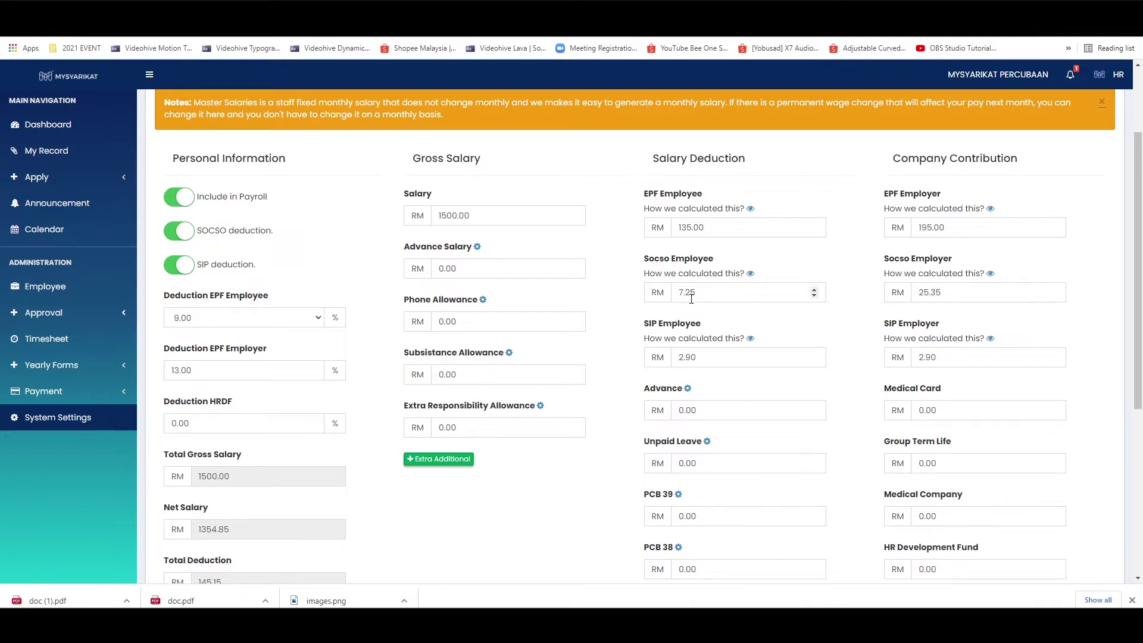
Step: Review the employee's salary deductions and company contributions, and save the master salary record
scroll(756, 383, down, 3)
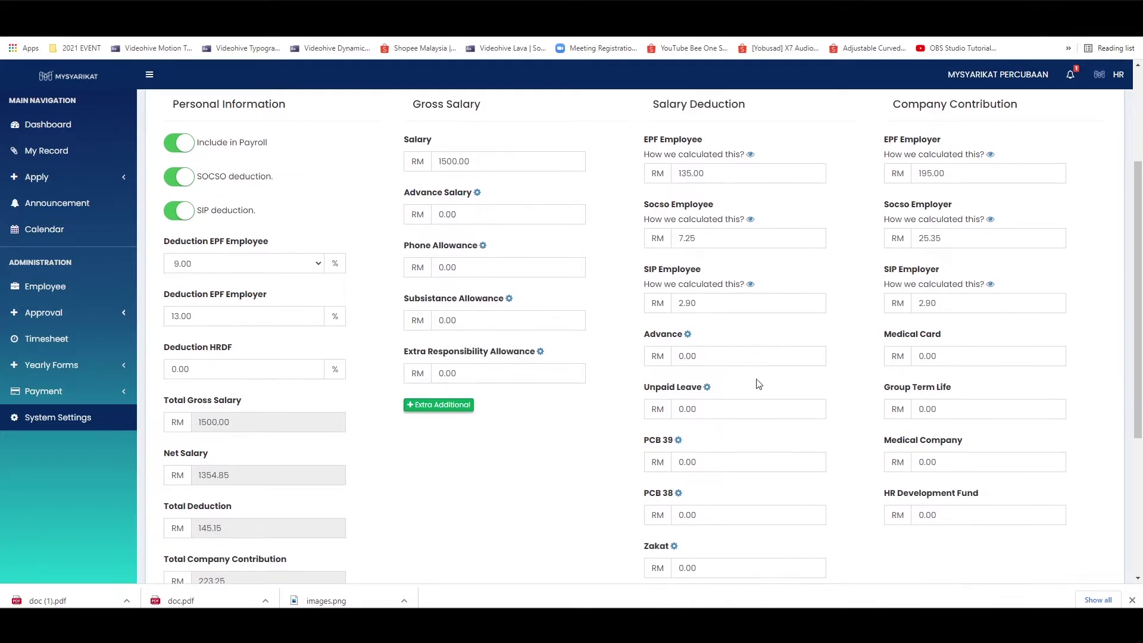
scroll(758, 383, up, 4)
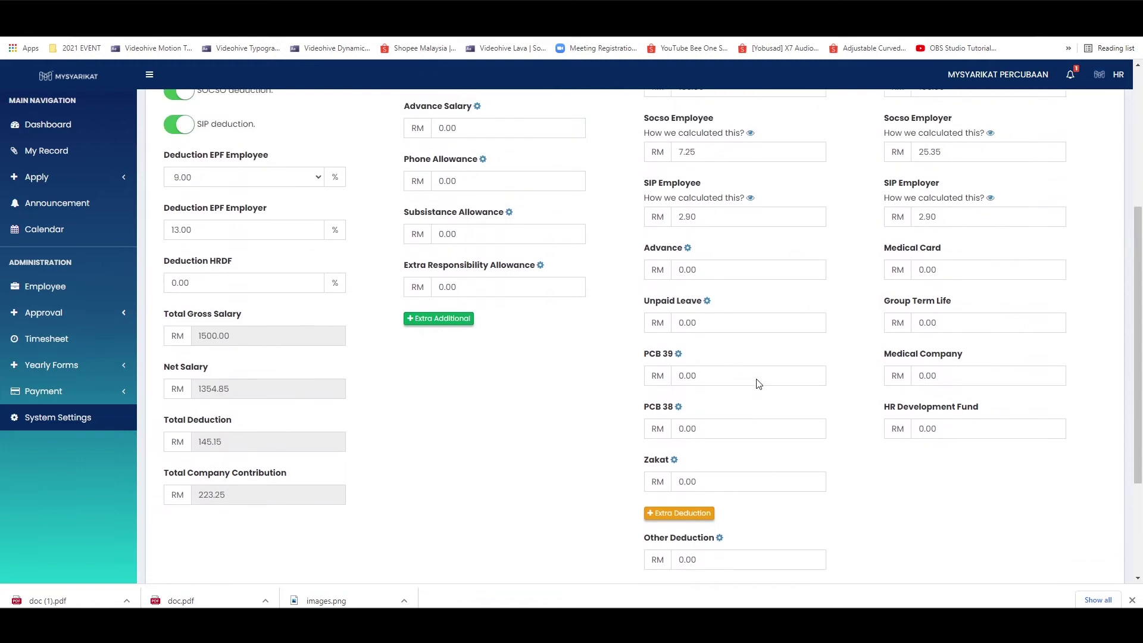
scroll(757, 382, down, 3)
scroll(1015, 438, down, 2)
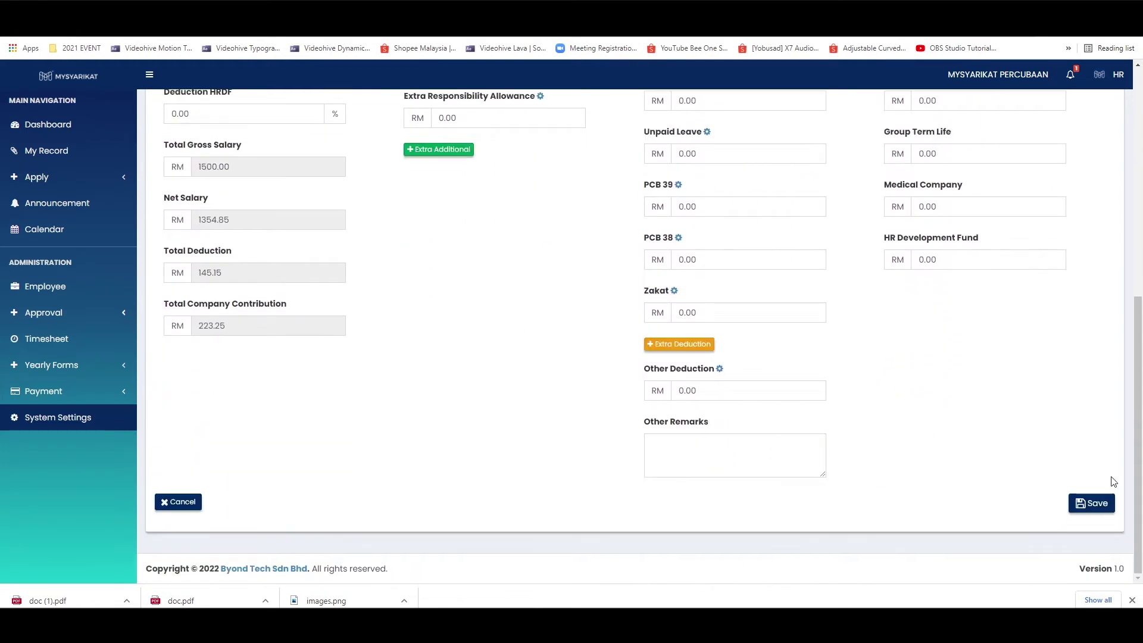
click(1101, 505)
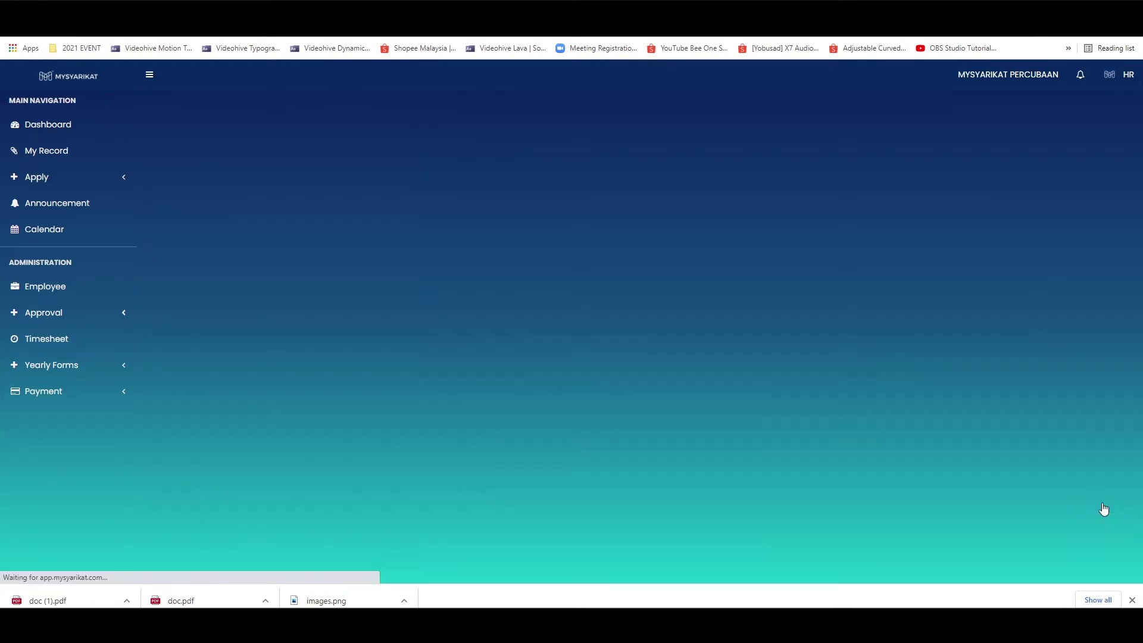
click(572, 363)
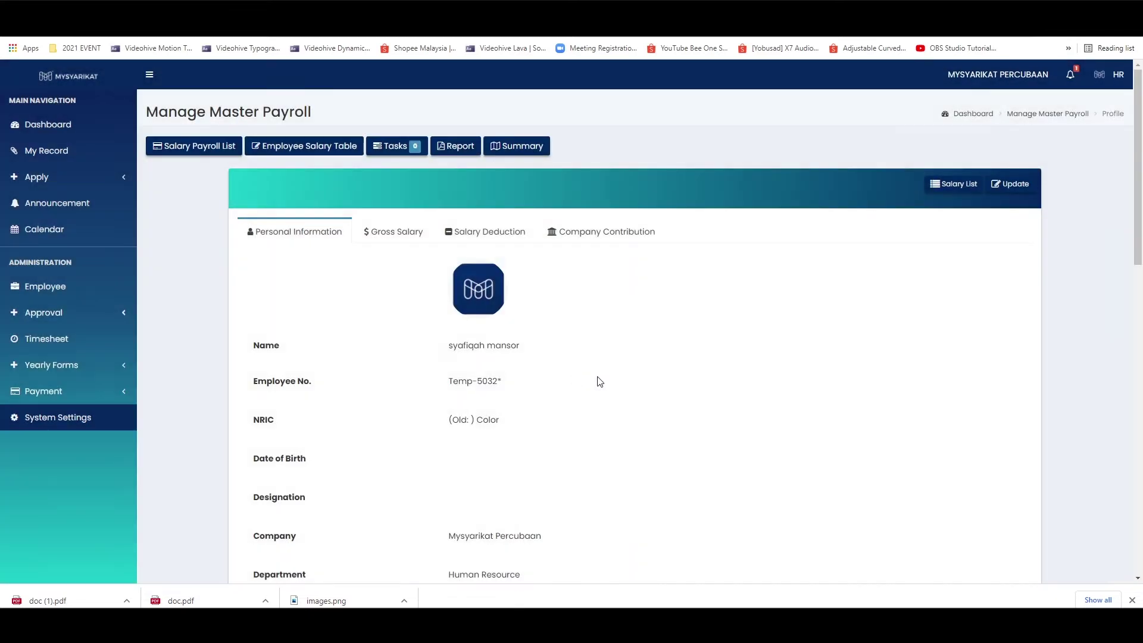
Step: Run a new payroll for February 2022 with the payroll date 21 Feb 2022 and generate it
click(277, 146)
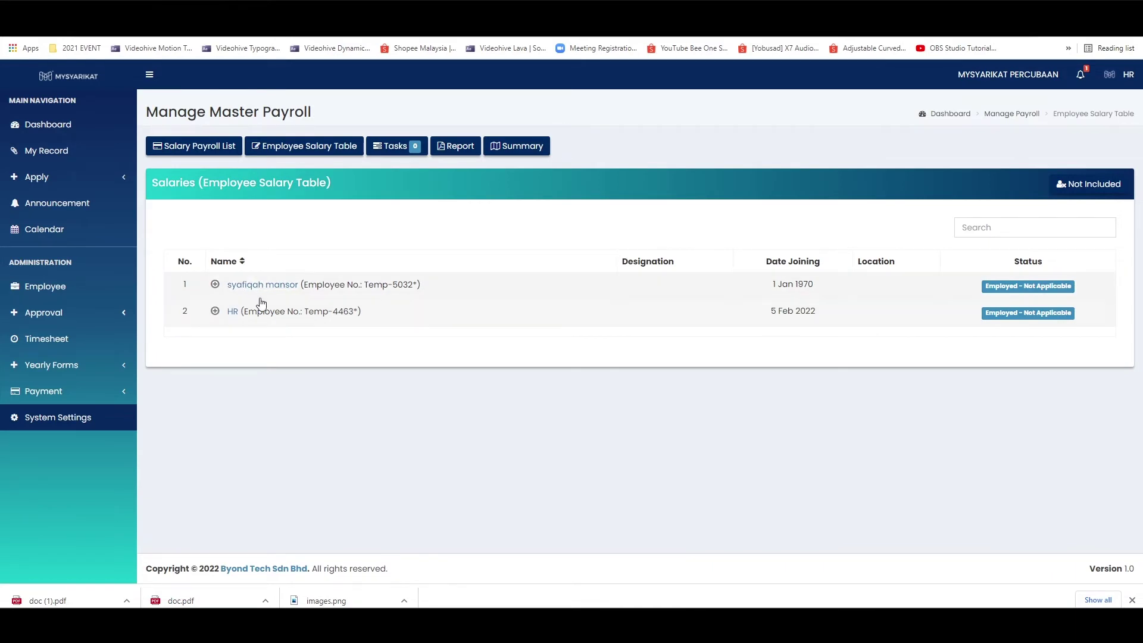
click(201, 149)
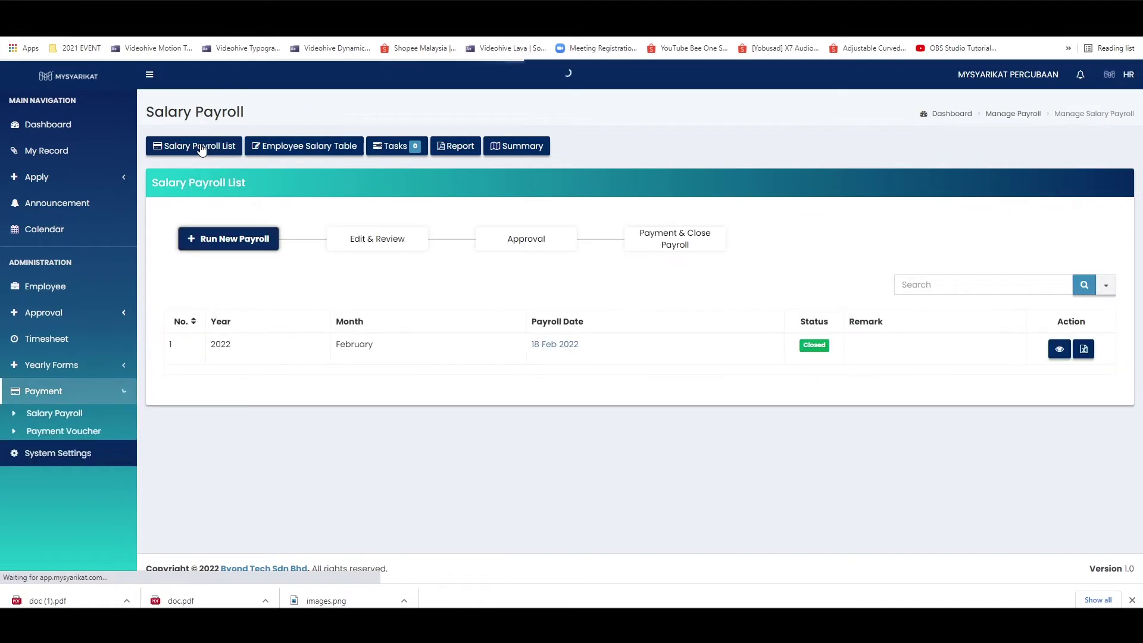
click(247, 242)
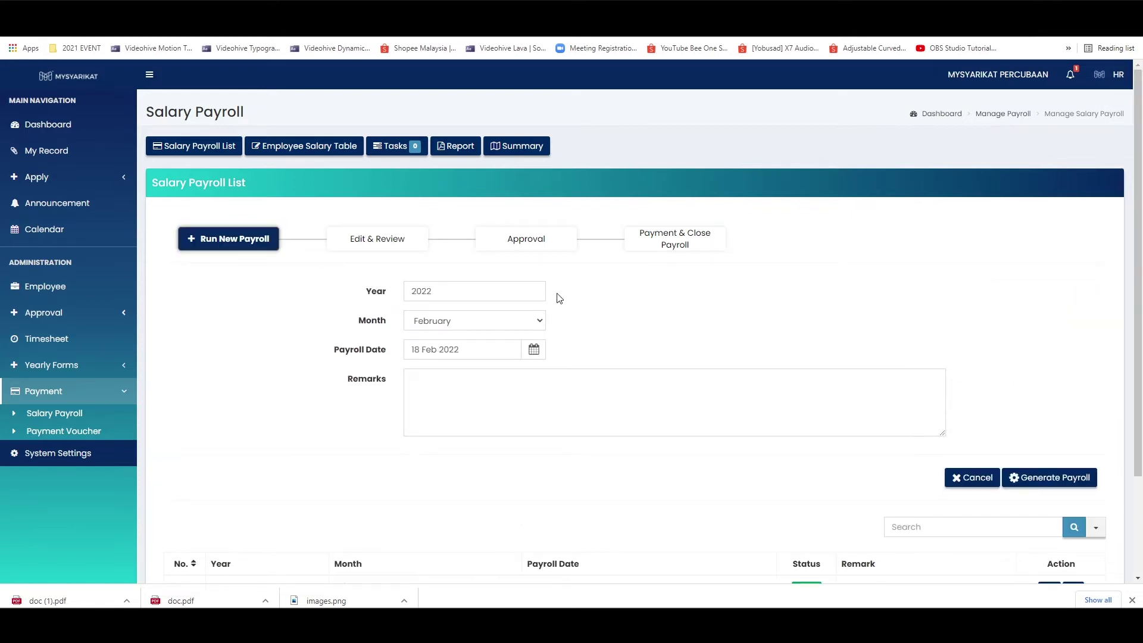
click(533, 349)
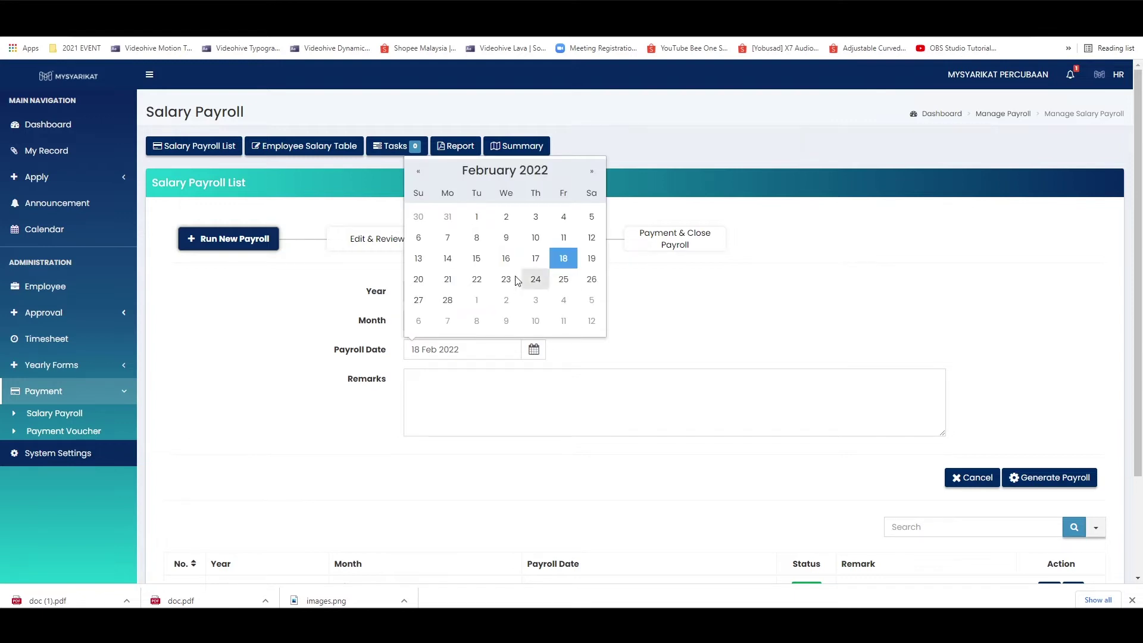
click(448, 280)
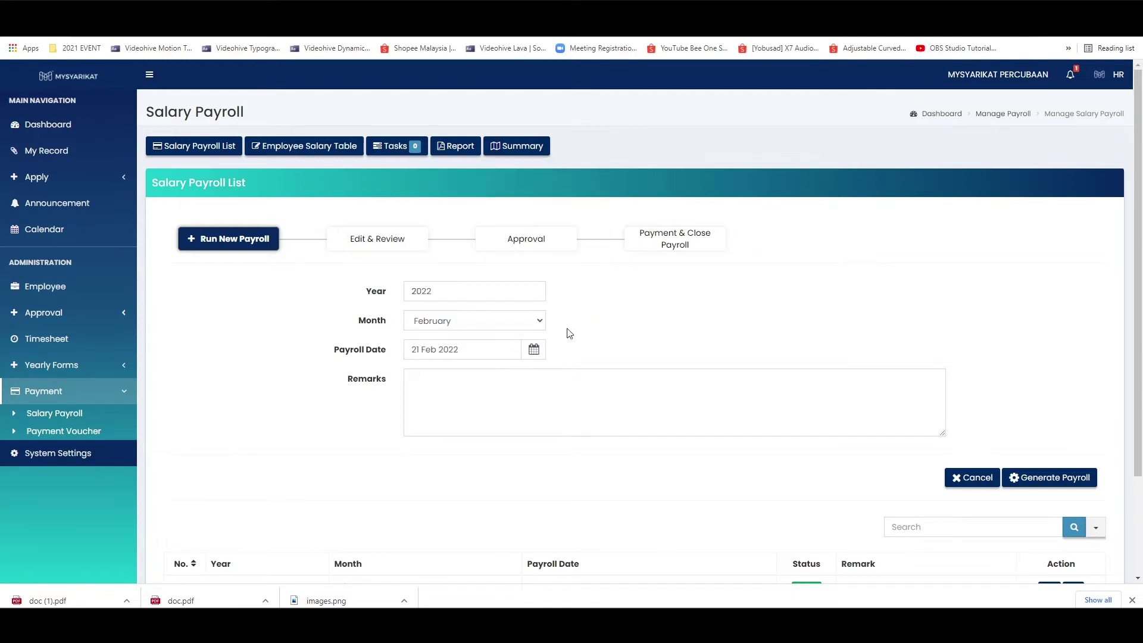
click(1041, 479)
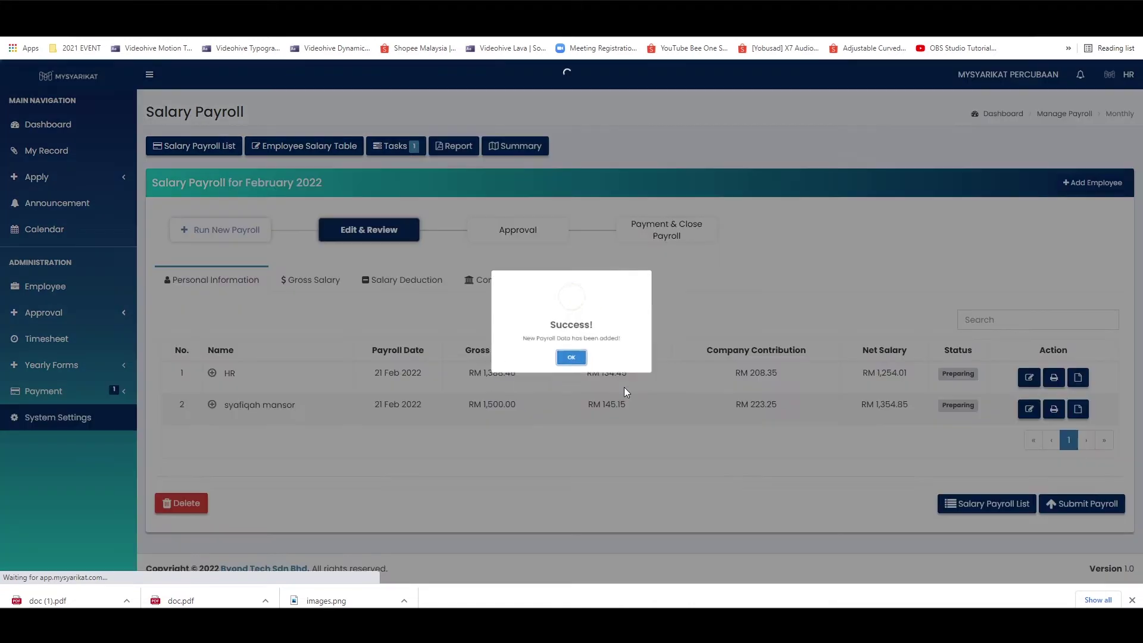
click(571, 364)
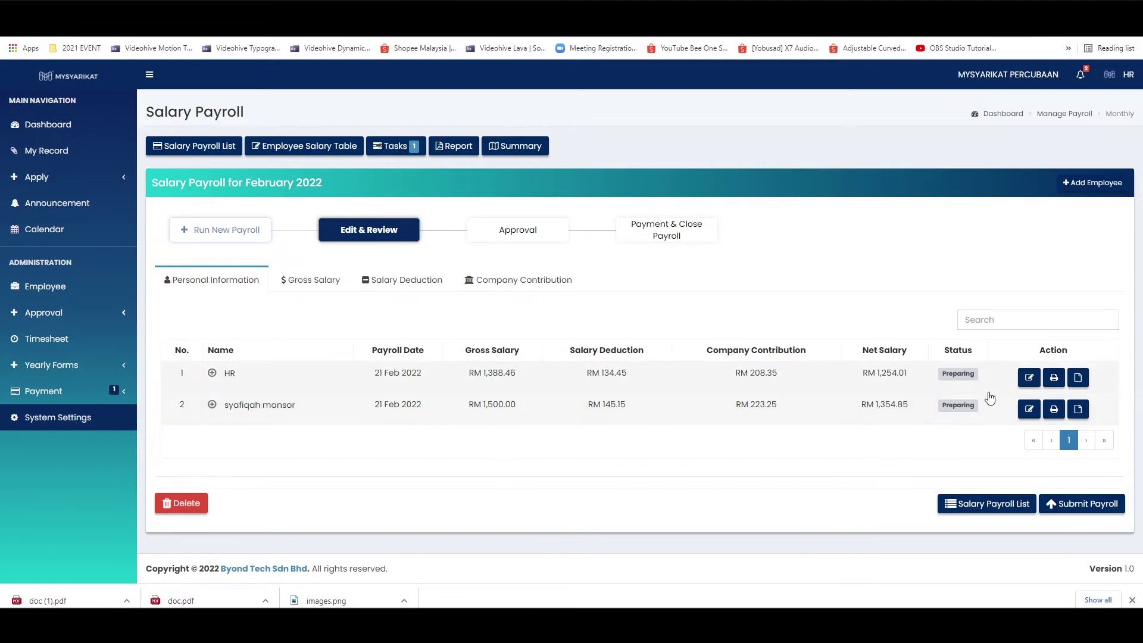
Step: Open the HR entry in the generated payroll for editing and review its salary, deduction and contribution fields
click(1029, 379)
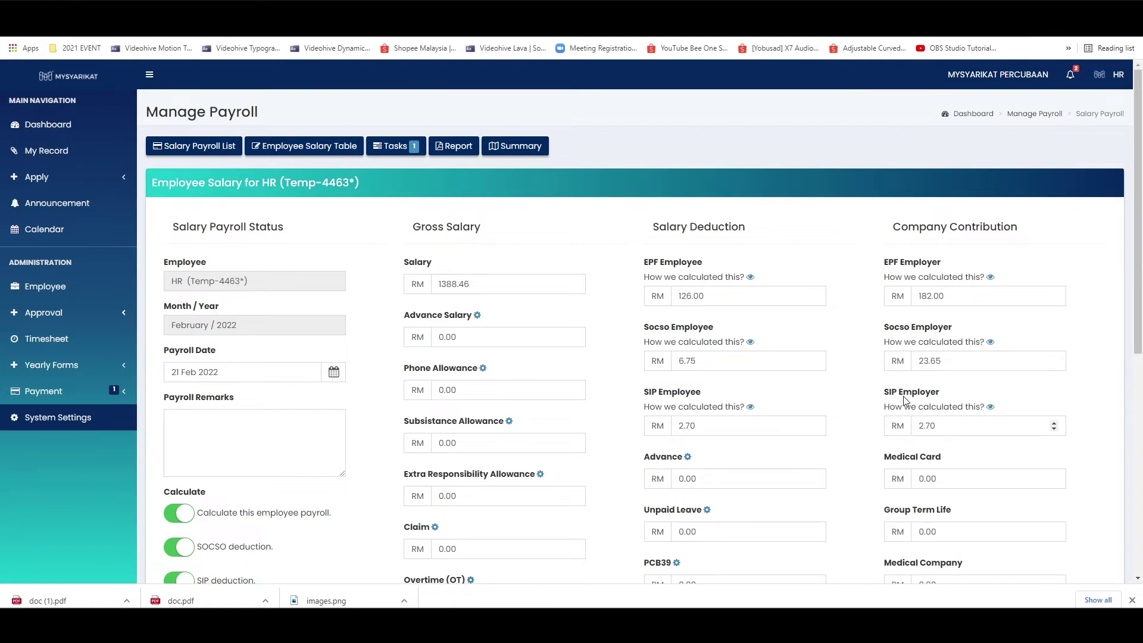
scroll(903, 400, down, 1)
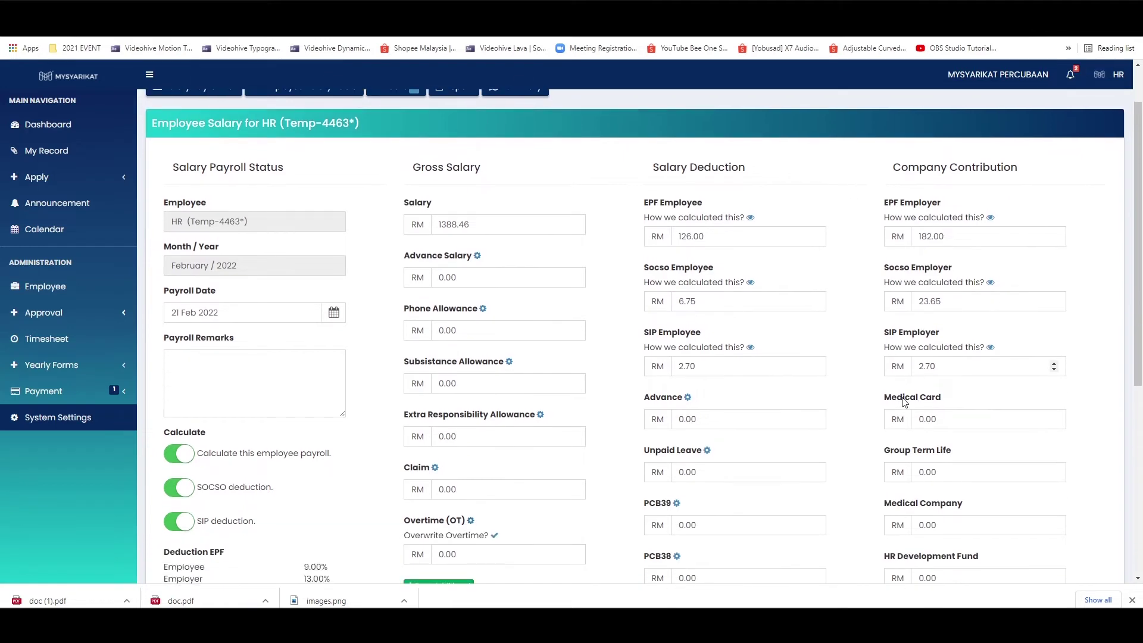
scroll(903, 402, down, 3)
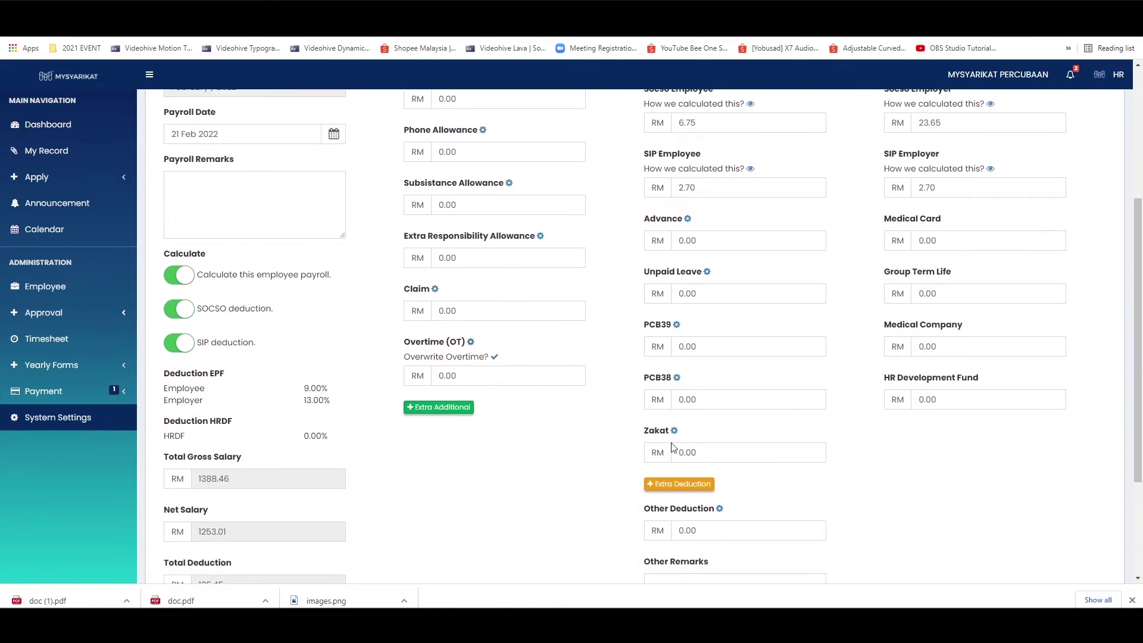
Step: Check the Extra Additional and Extra Deduction forms of the HR payroll entry, closing each without adding anything
click(453, 410)
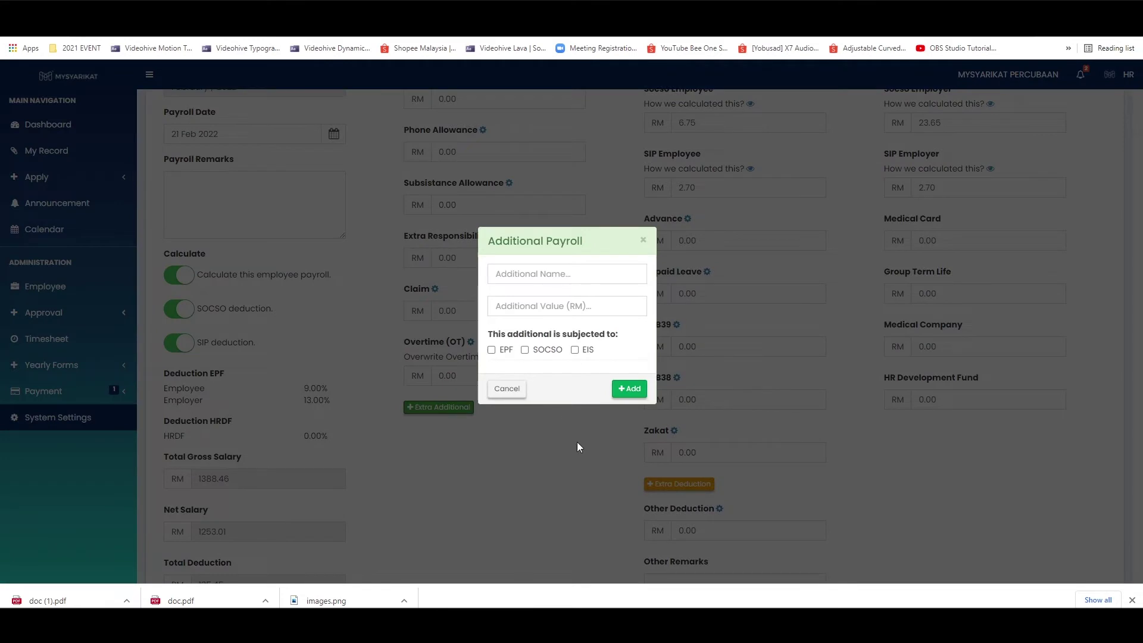
click(577, 441)
click(699, 484)
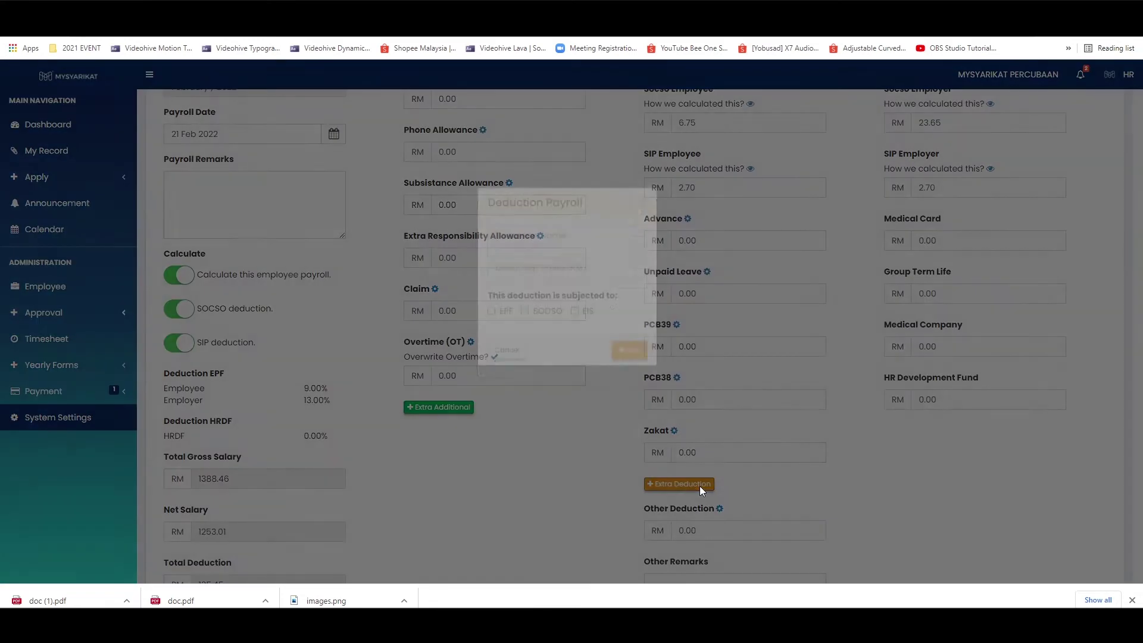
click(547, 453)
scroll(548, 453, down, 2)
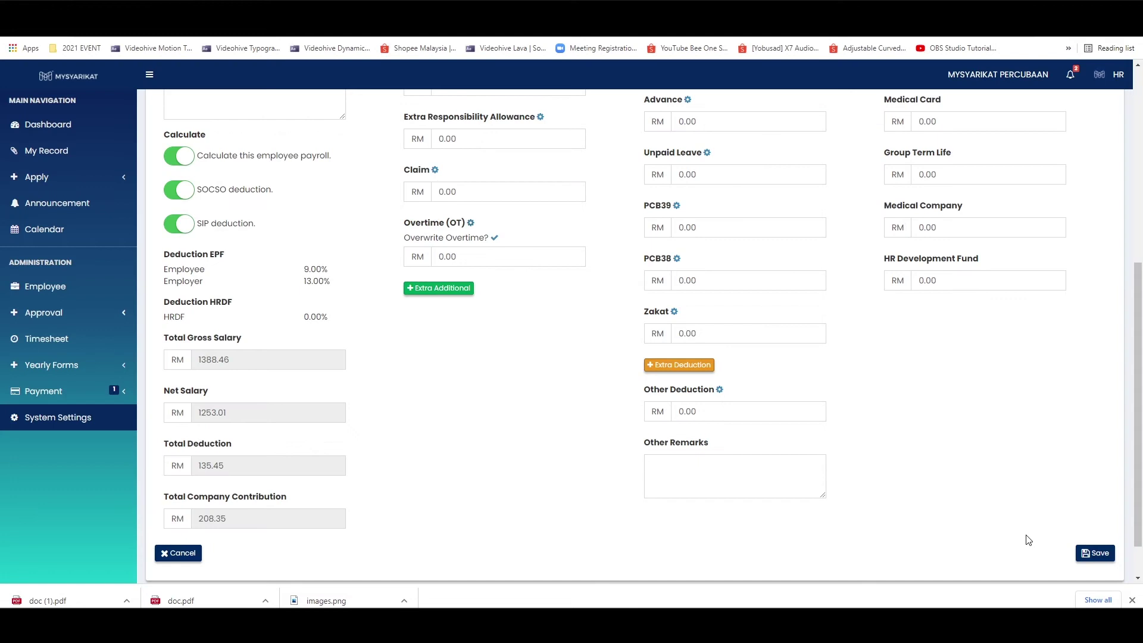
Step: Save the HR payroll entry and preview the HR employee's February 2022 salary slip, closing it after viewing
click(1101, 554)
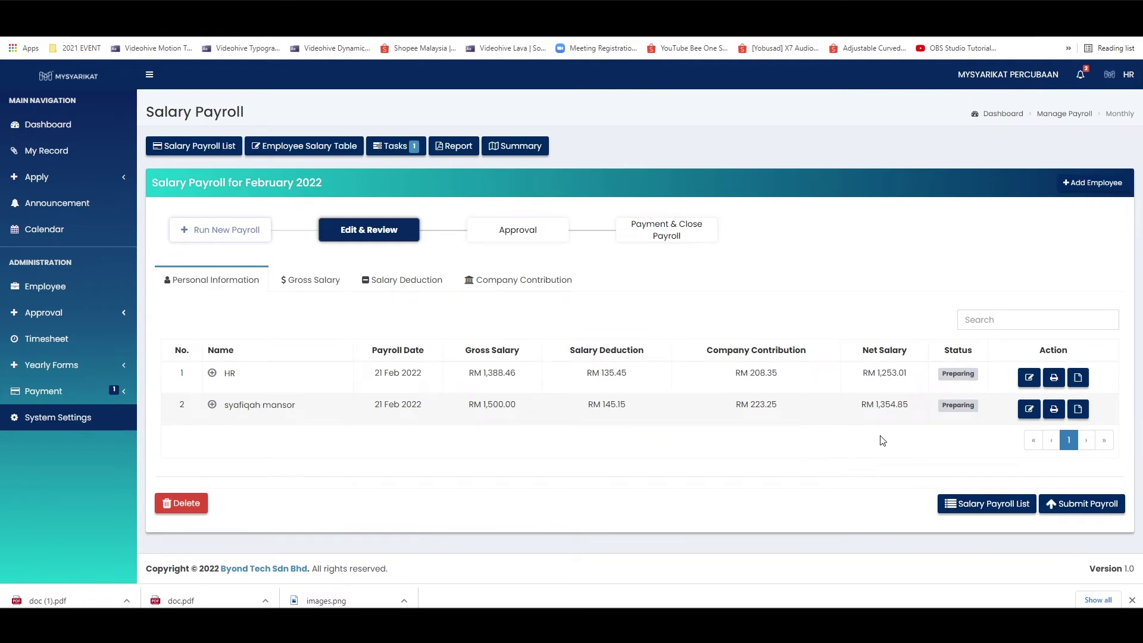
click(1054, 379)
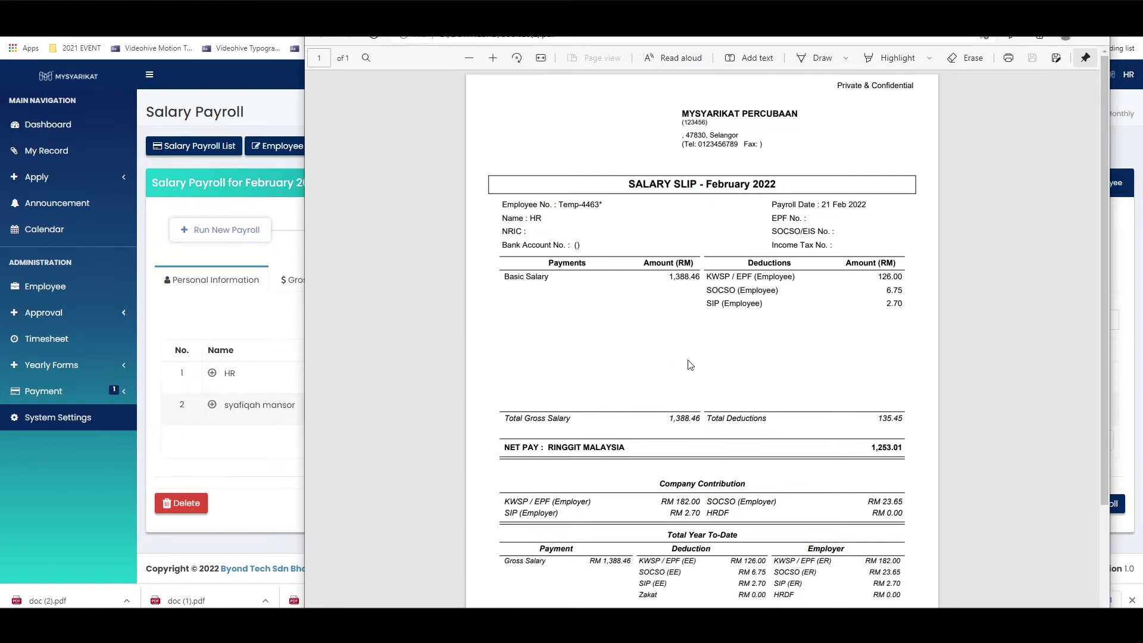
key(ctrl+w)
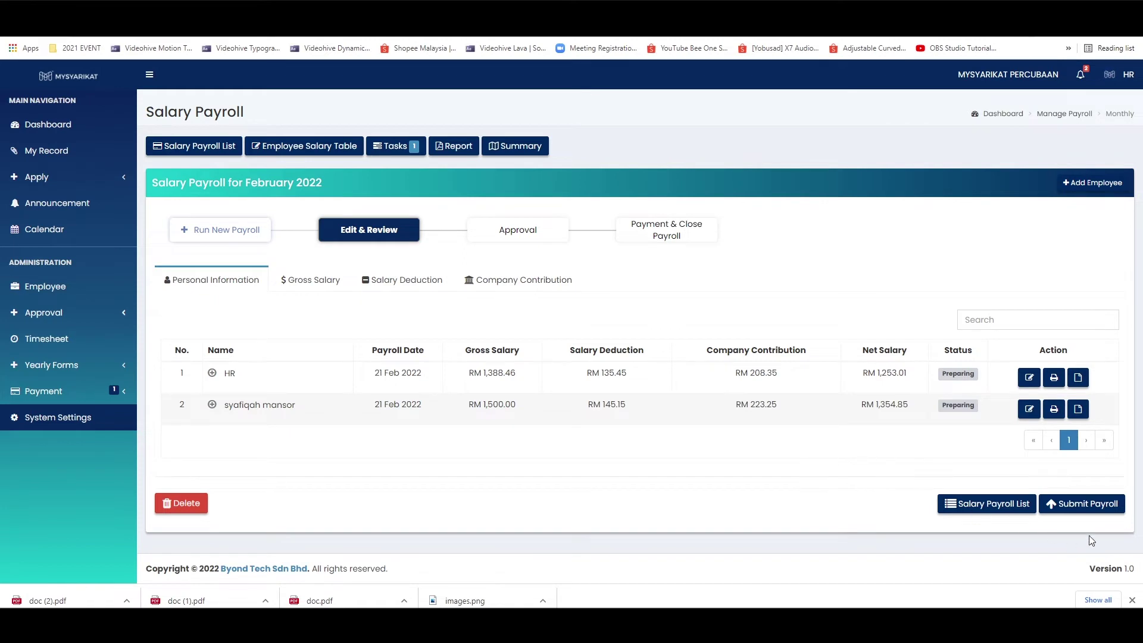
Step: Submit the February 2022 payroll for approval and check its status in the salary payroll list
click(1088, 504)
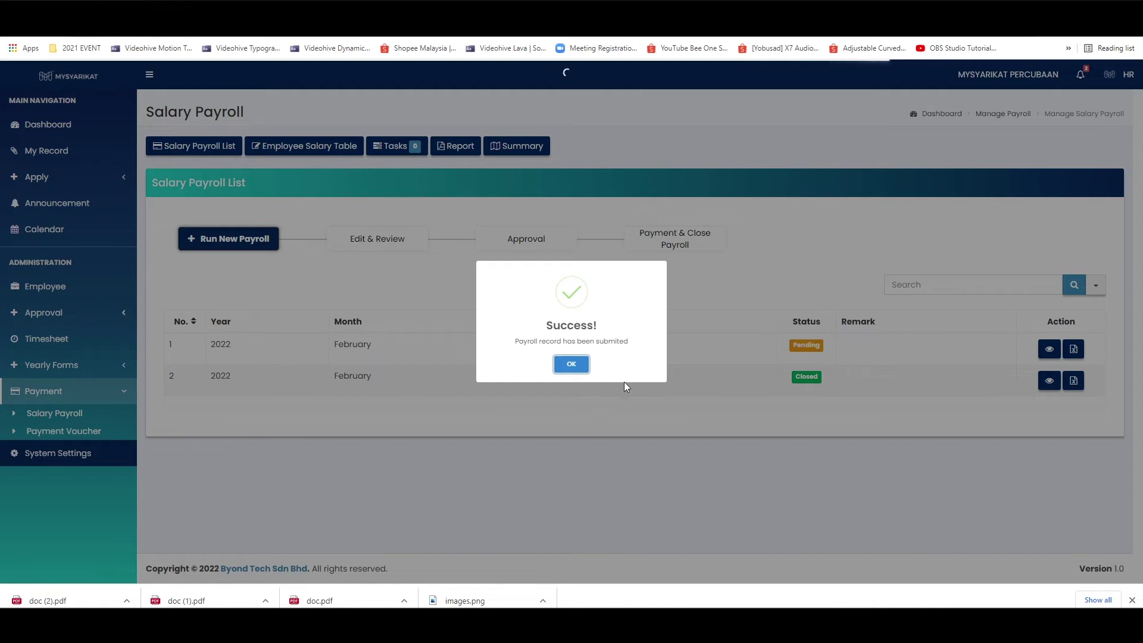
click(573, 364)
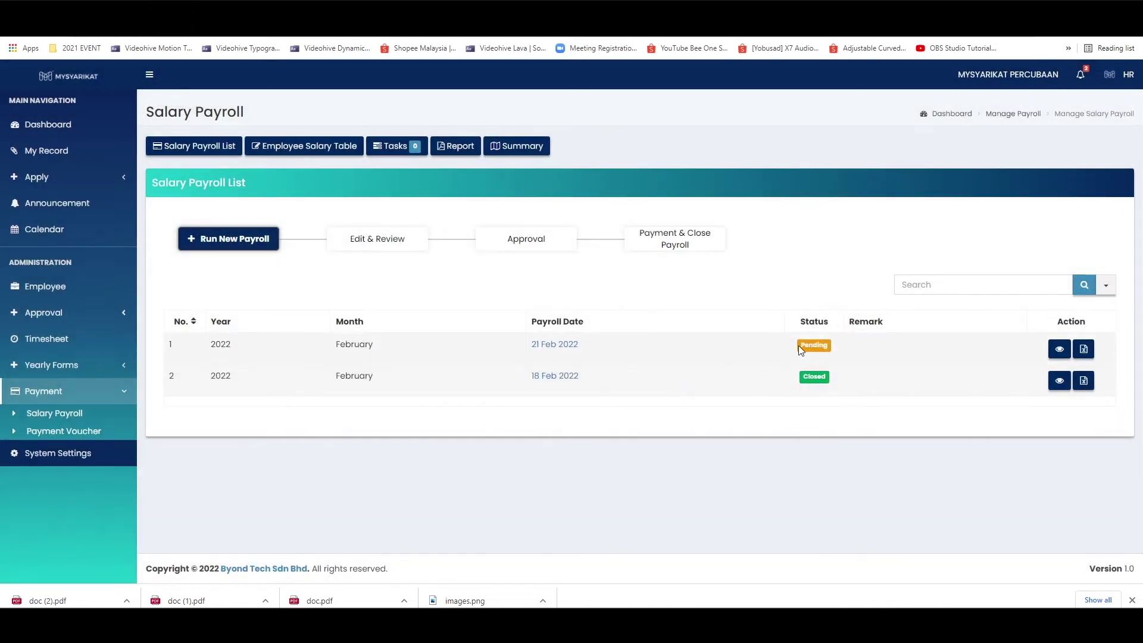
drag(798, 348, 831, 354)
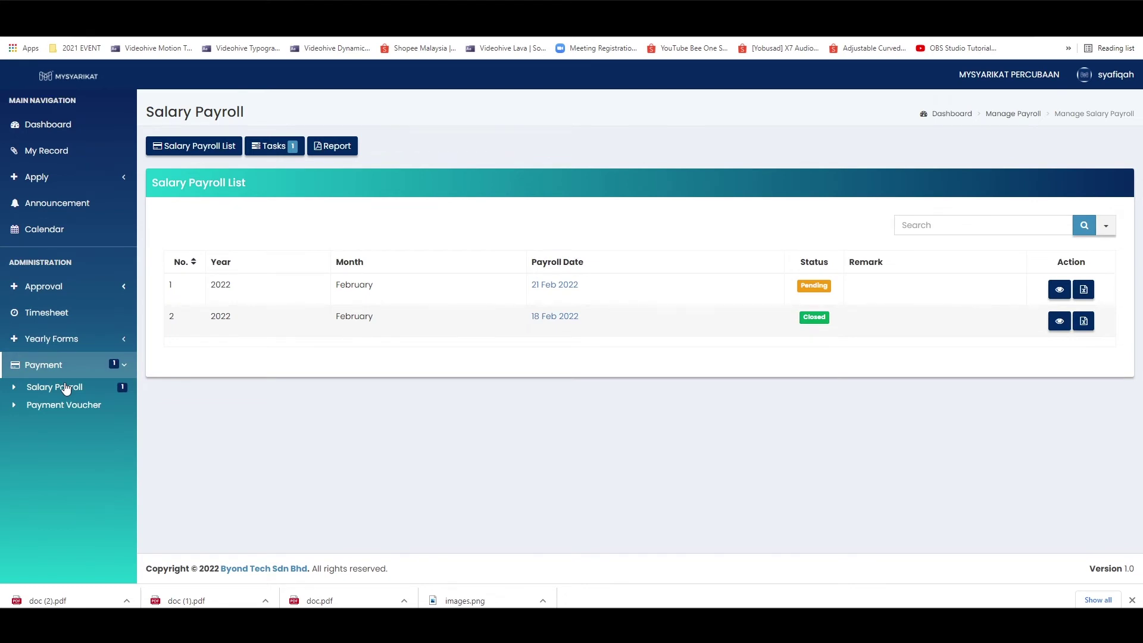
Step: Approve the pending 21 Feb 2022 payroll from the approver's payroll tasks, save it and sign out of the approver's account
click(274, 149)
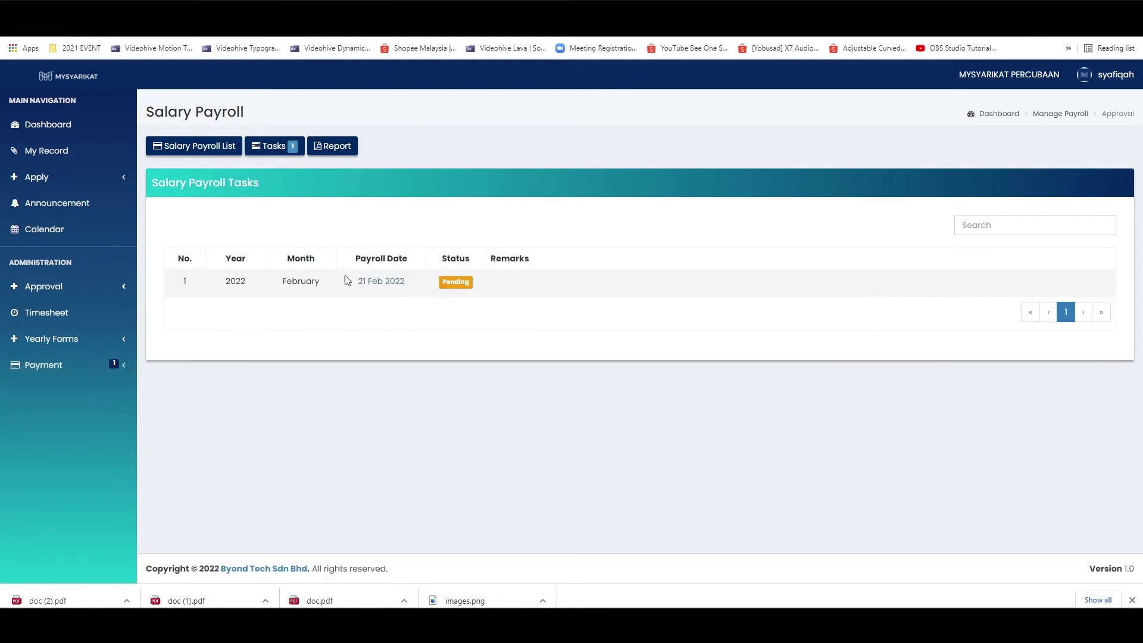
click(388, 283)
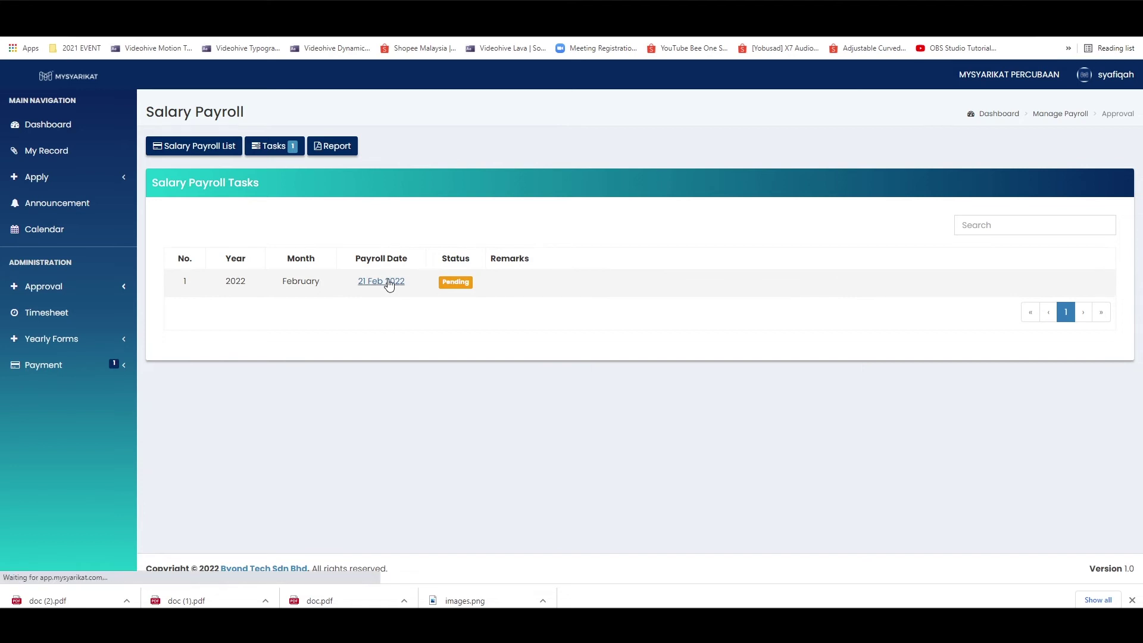
scroll(574, 383, down, 3)
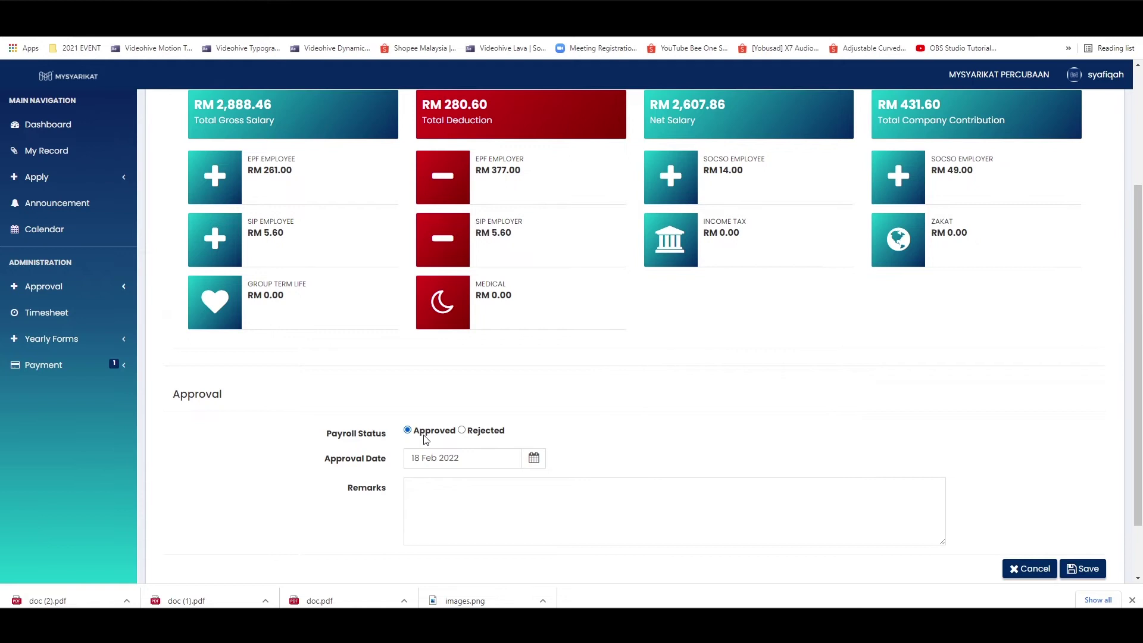
click(1097, 573)
click(1111, 77)
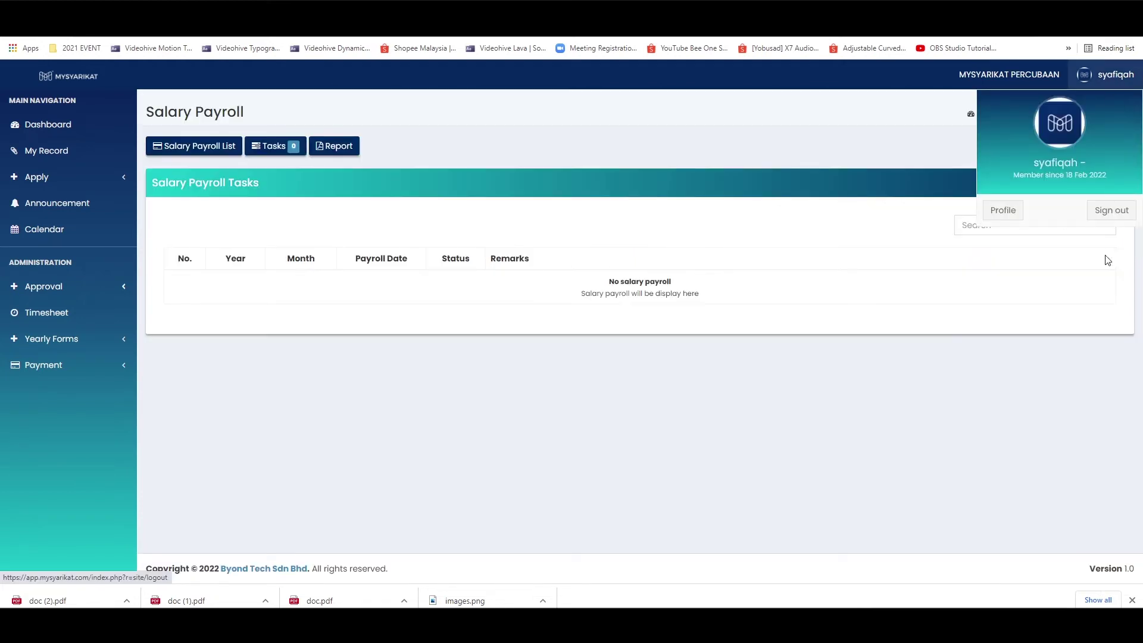
click(1113, 213)
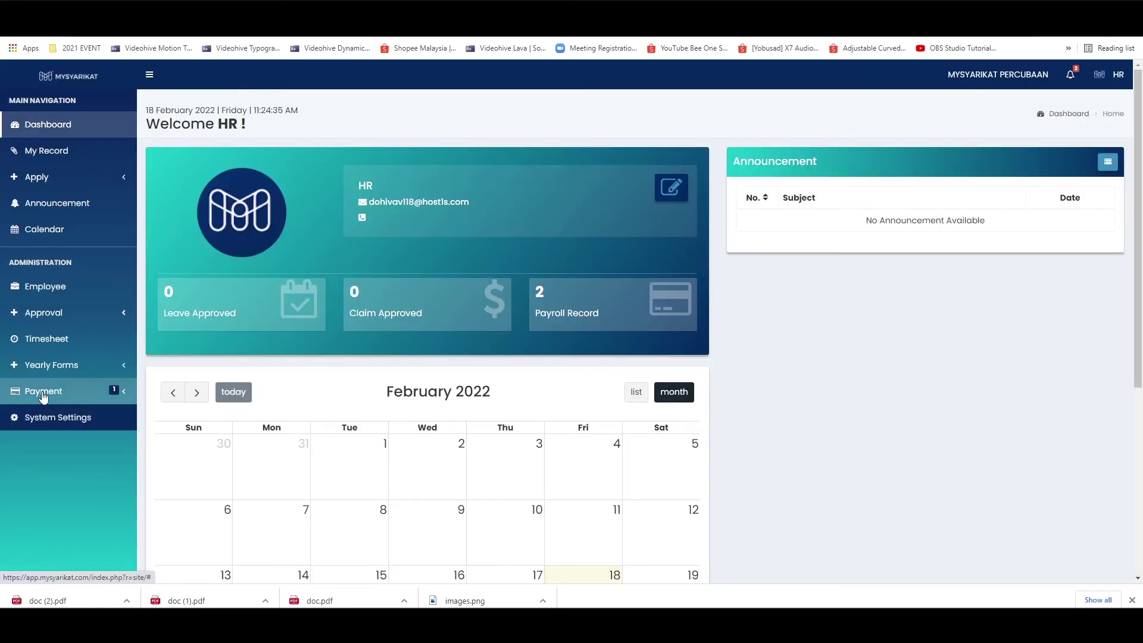
Step: Open the approved 21 Feb 2022 payroll from HR's salary payroll tasks to reach its payment and closing stage
click(43, 394)
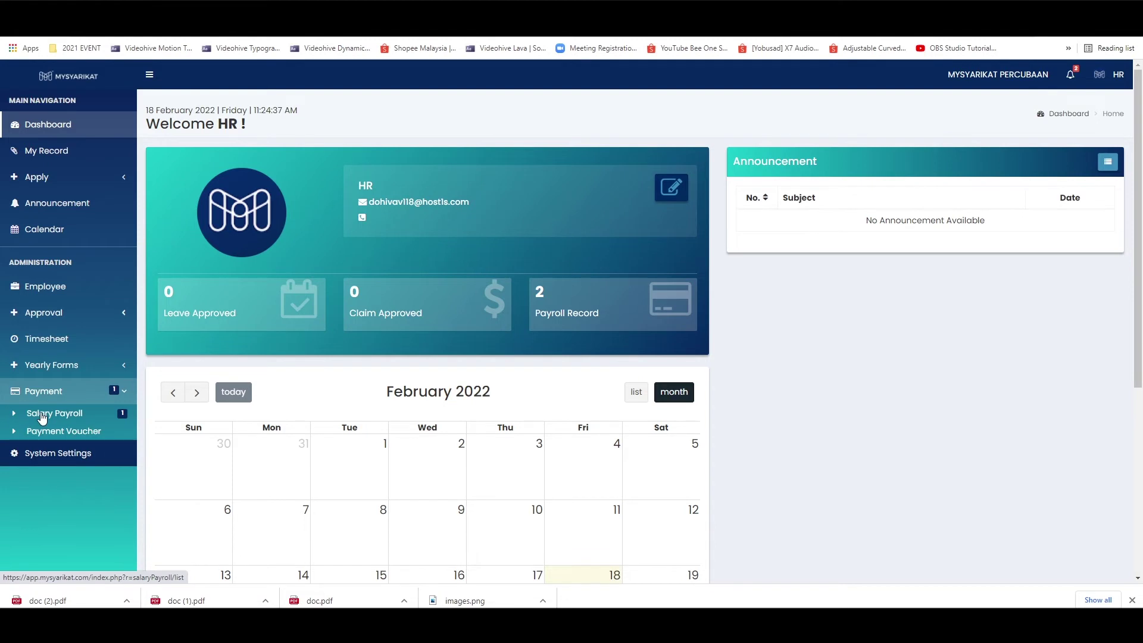
click(42, 415)
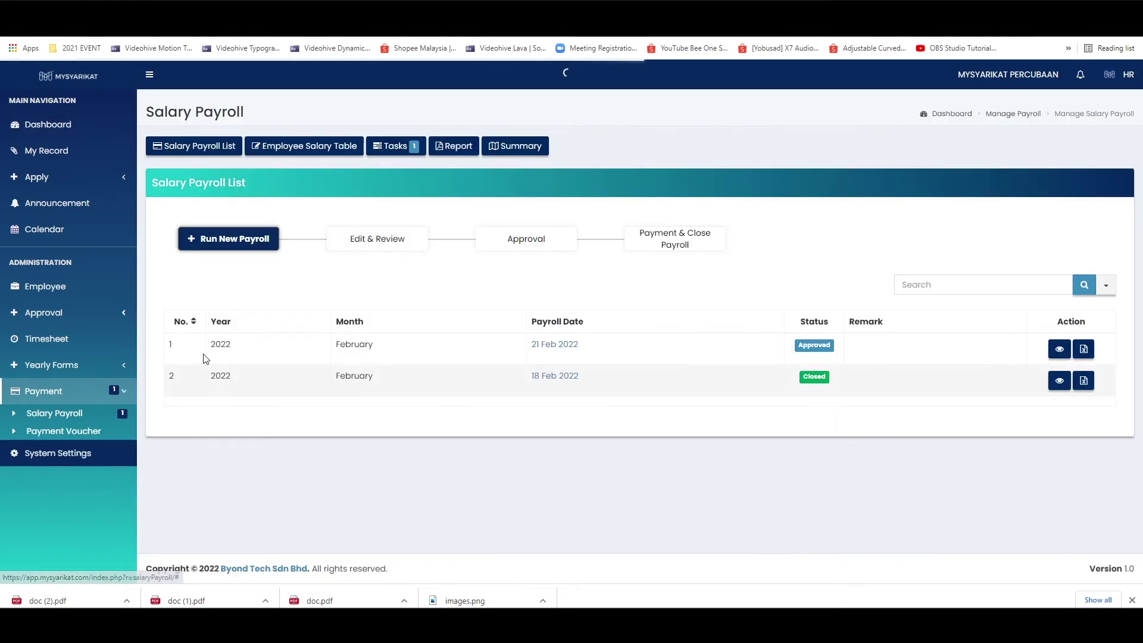
click(391, 153)
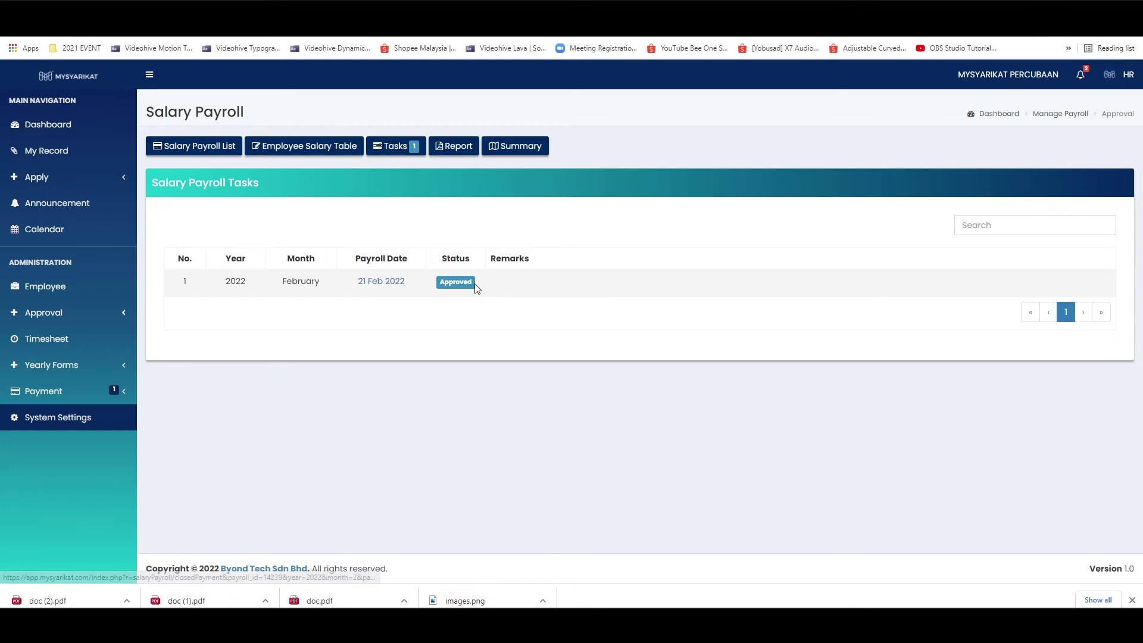
click(369, 282)
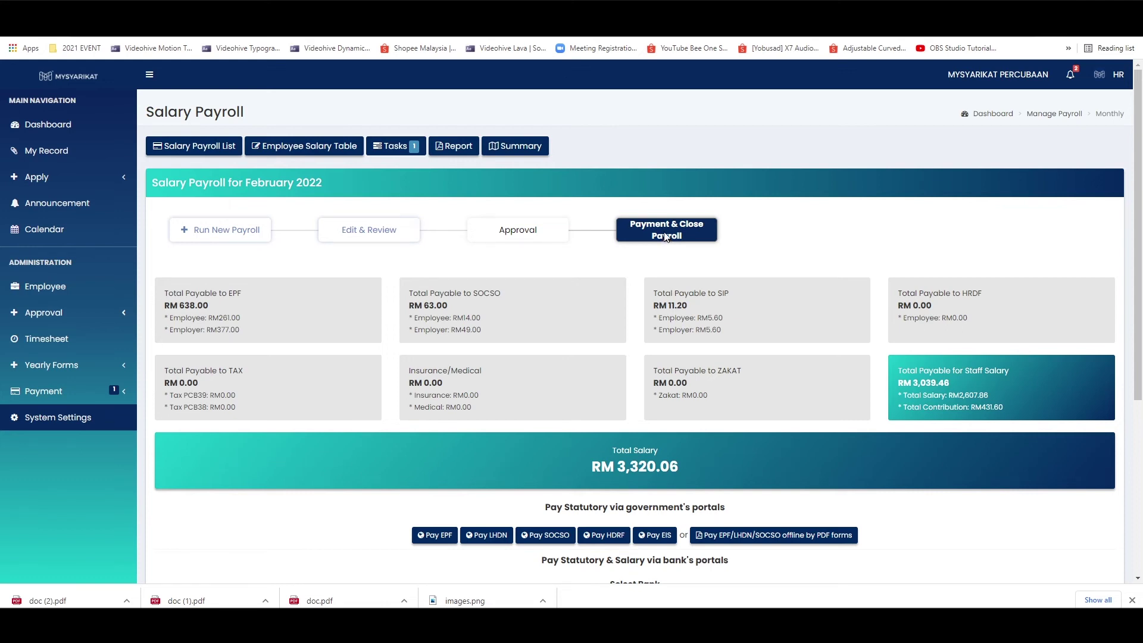
Step: Examine the payroll's statutory payment options and the list of supported banks without selecting one
scroll(789, 316, down, 3)
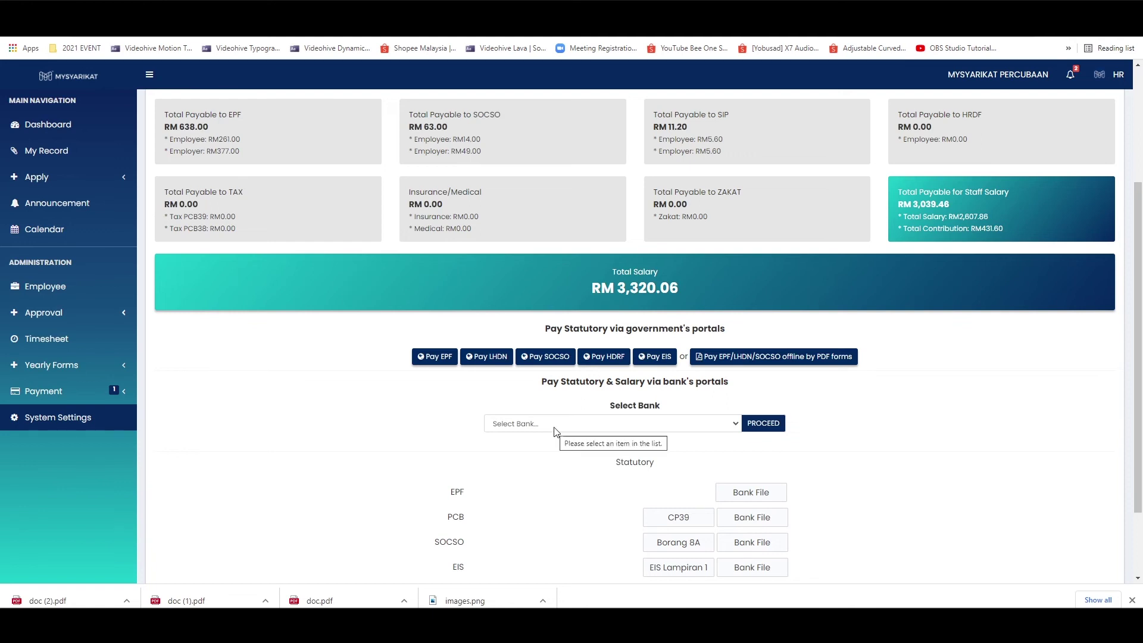
click(570, 426)
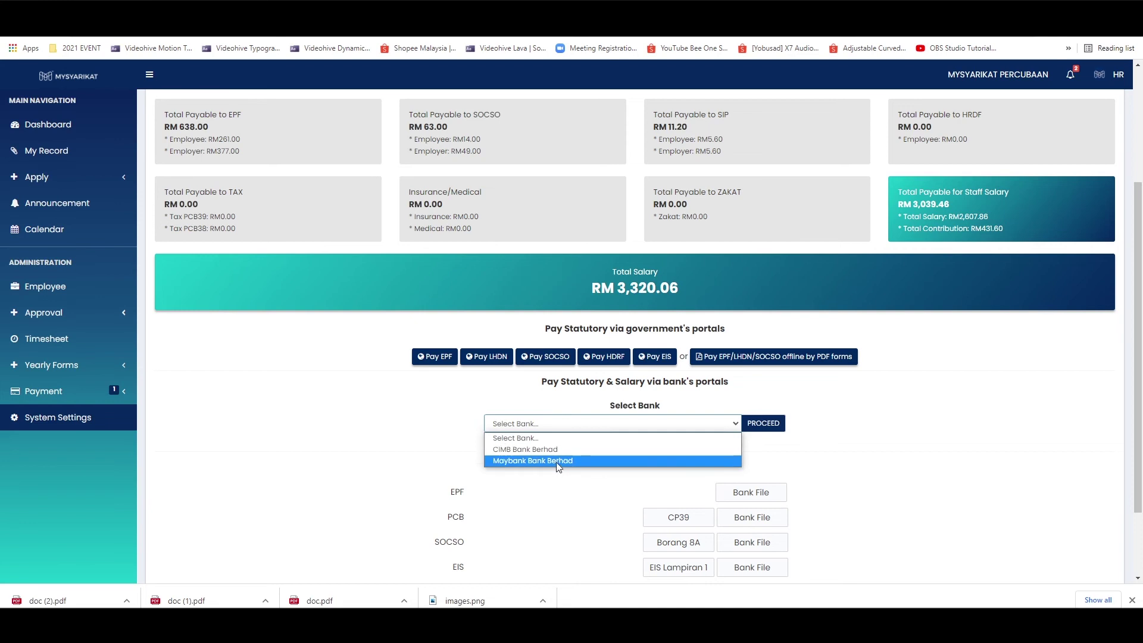
click(916, 460)
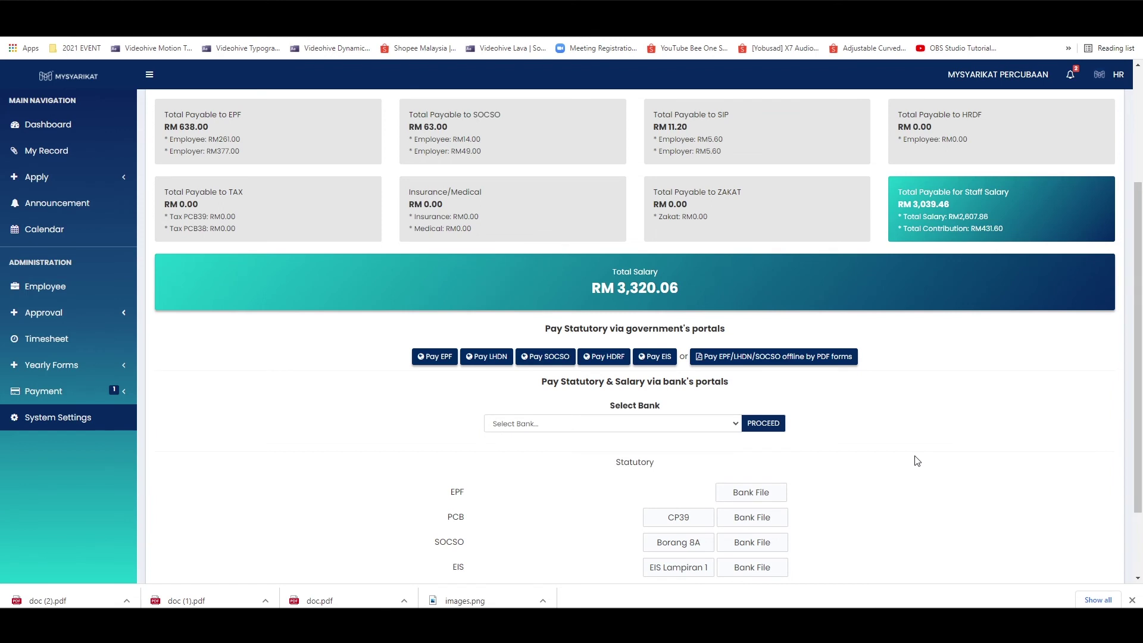
Step: Complete the February 2022 payroll and send everyone their payslip
scroll(916, 461, down, 1)
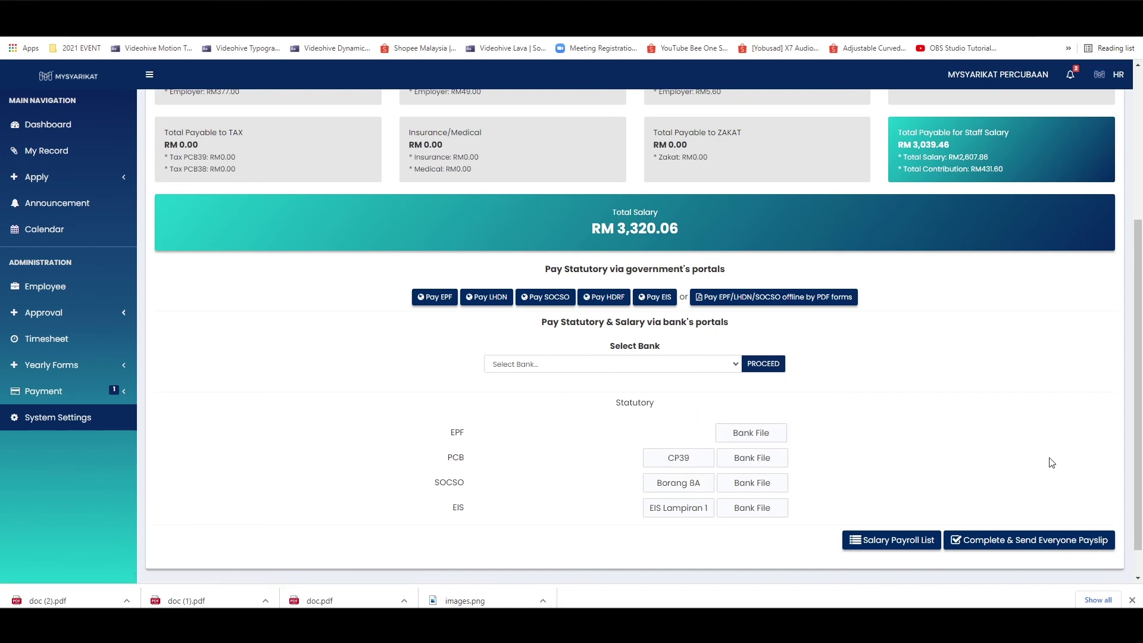
click(1090, 547)
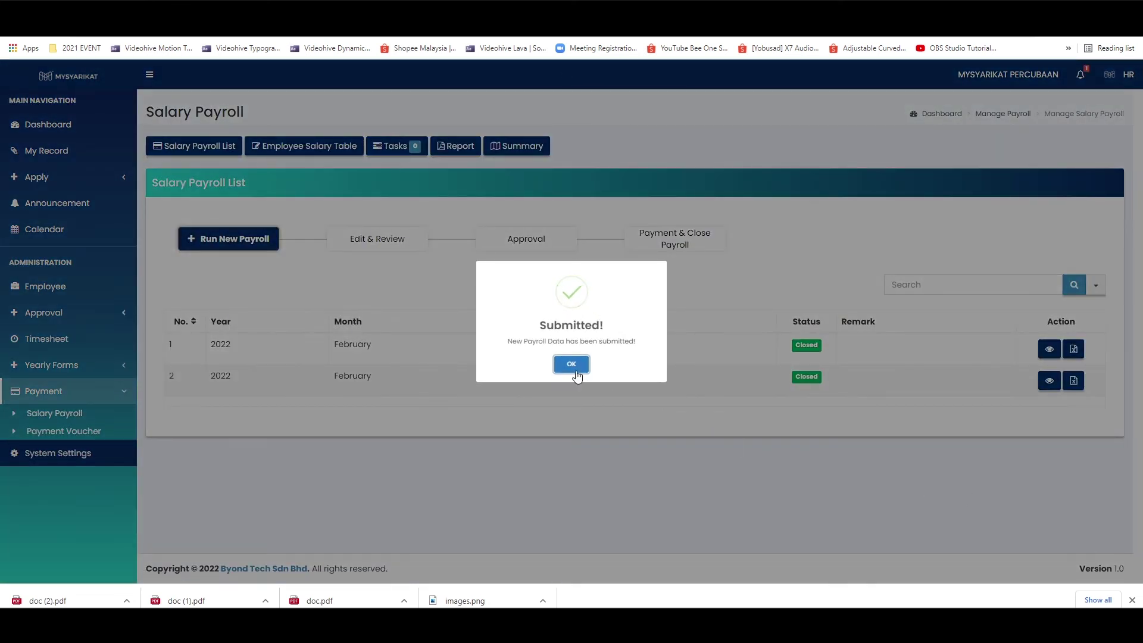
click(571, 364)
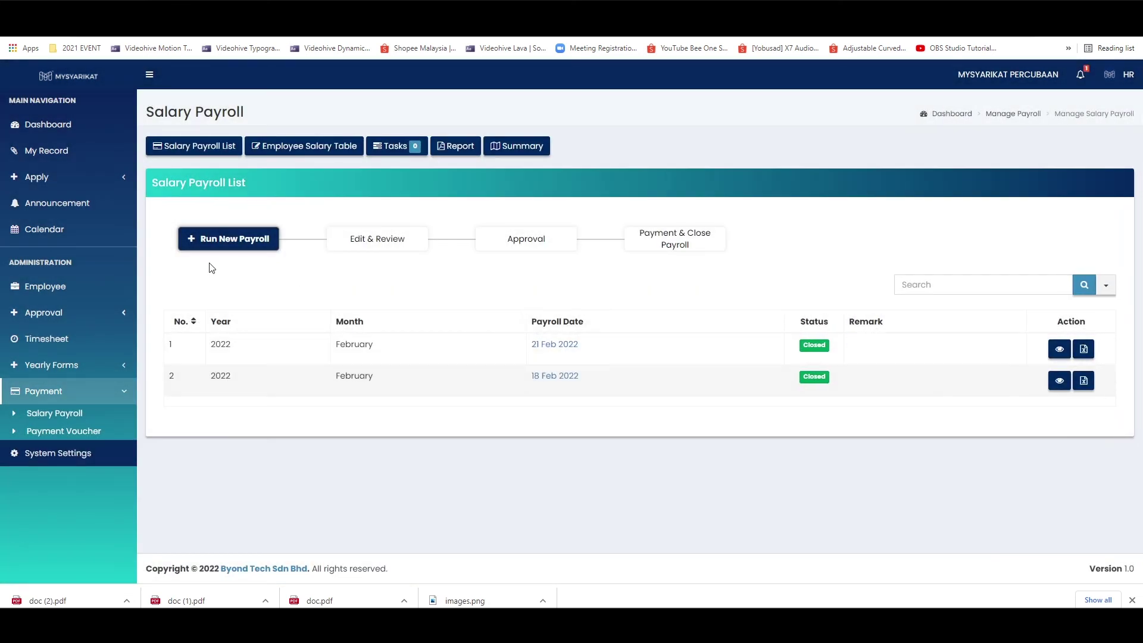
Step: Open HR's own employee record
click(57, 160)
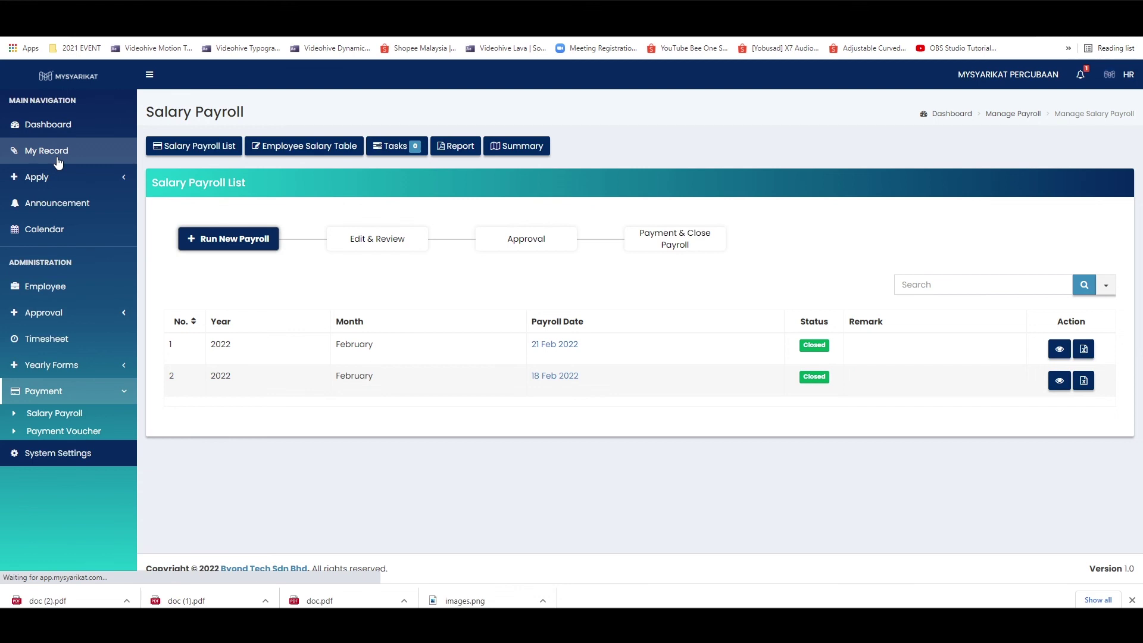